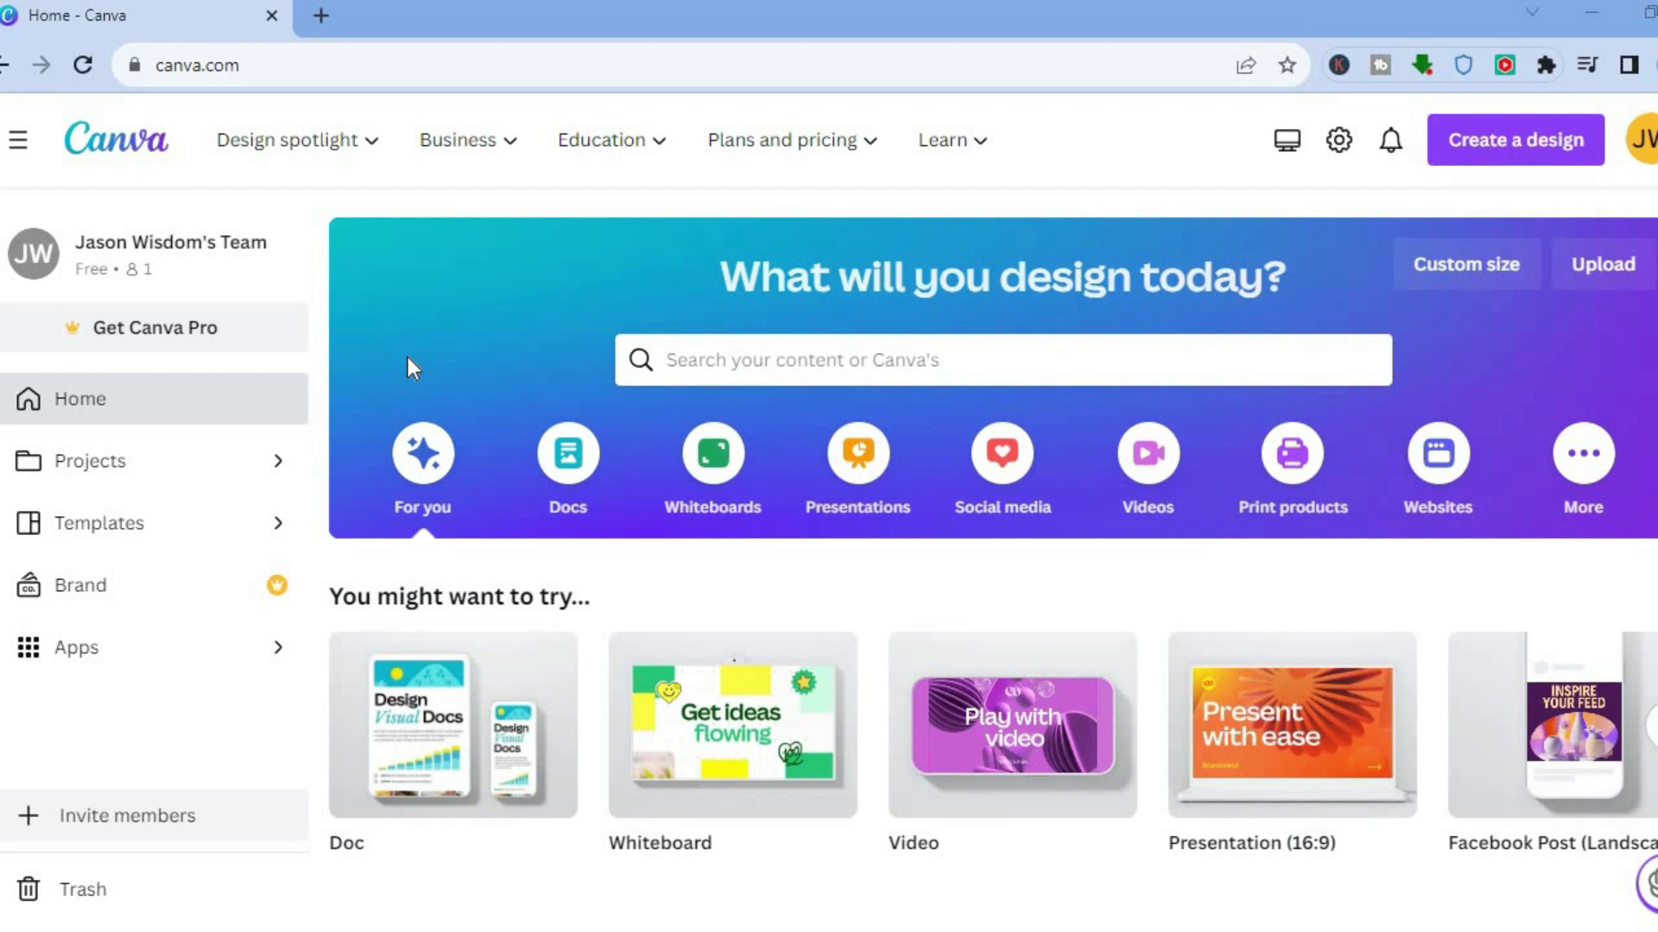
- Run the recent 'infographic video' template search and browse the timeline and carousel results
left_click(716, 357)
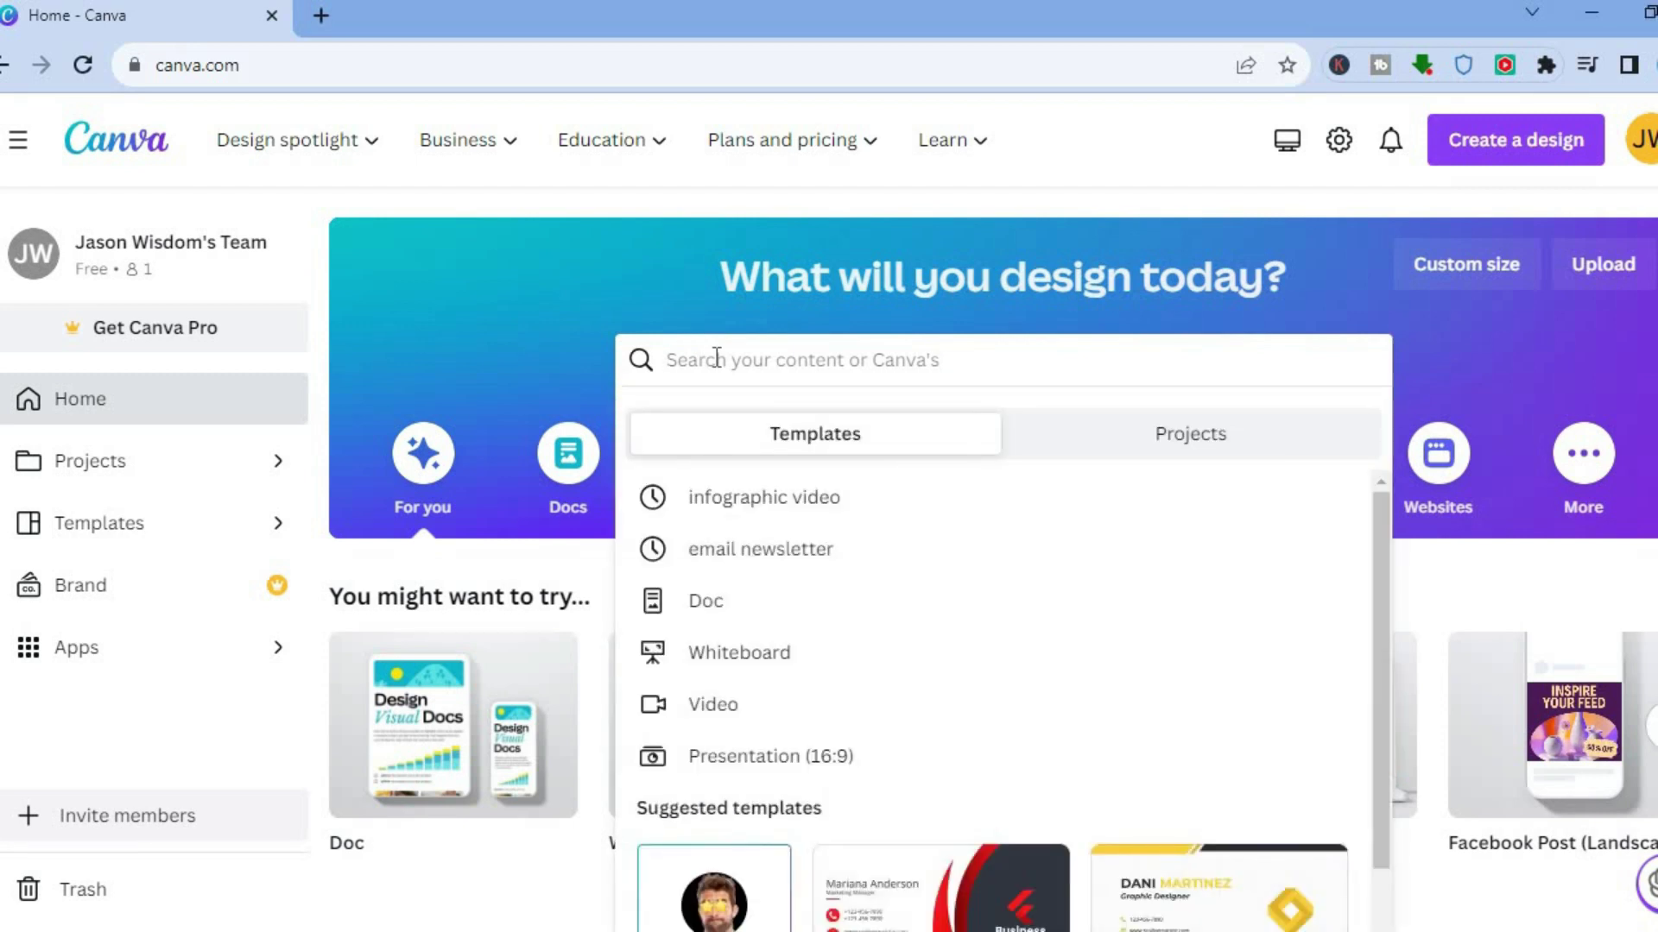
left_click(788, 499)
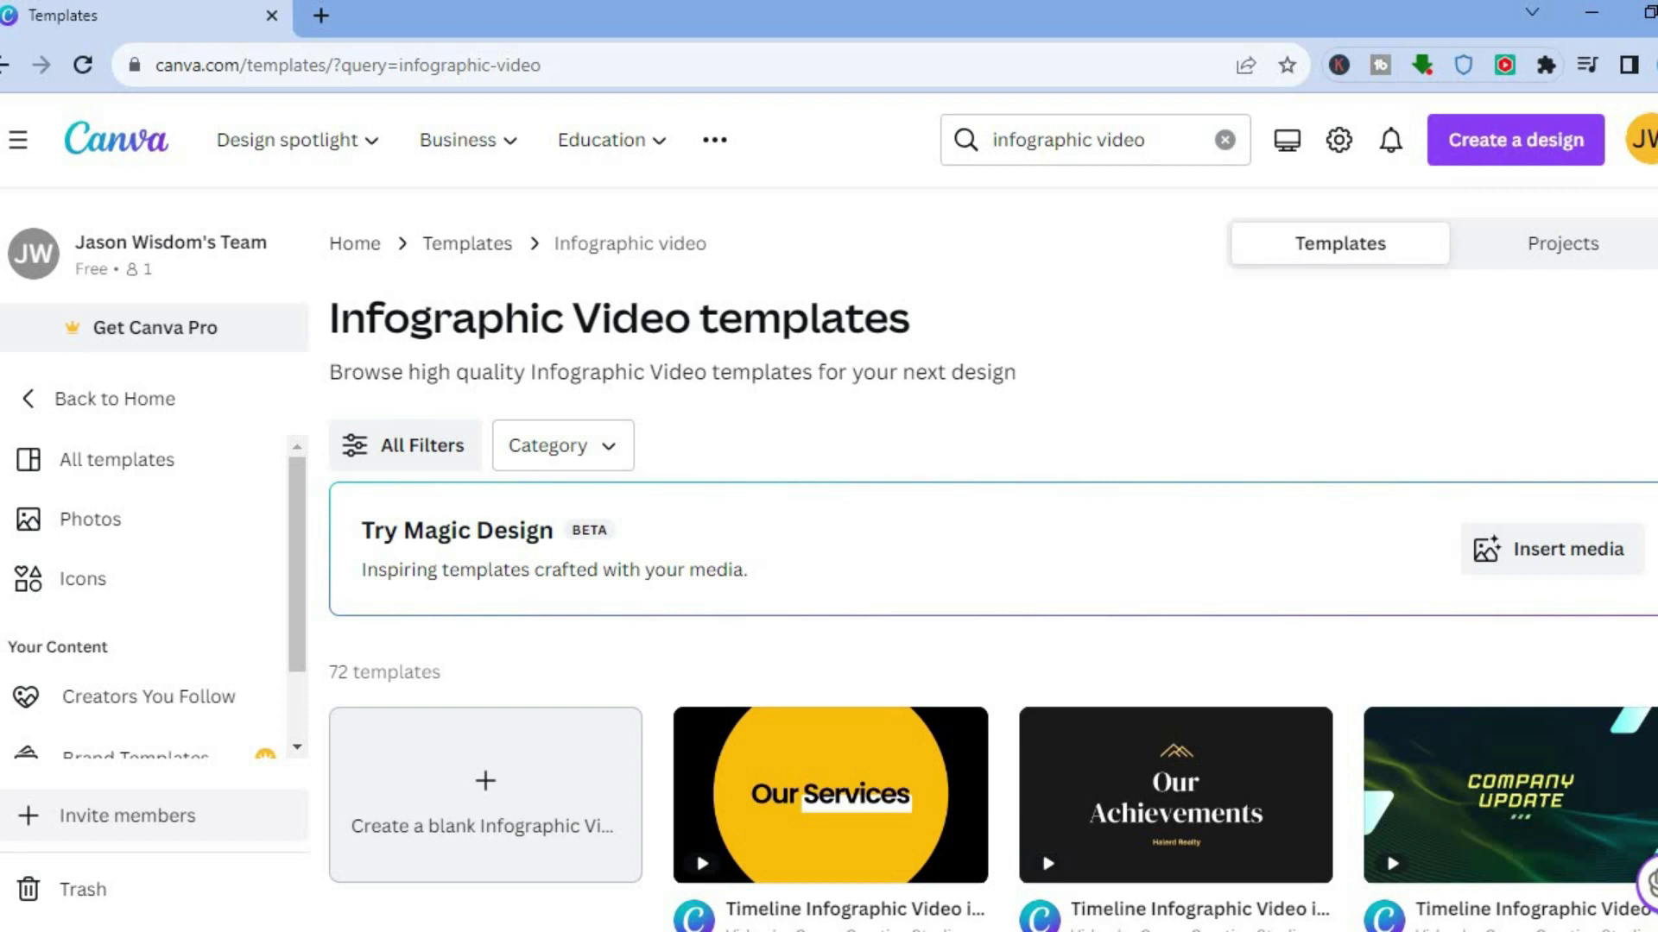
scroll(993, 561, "down", 6)
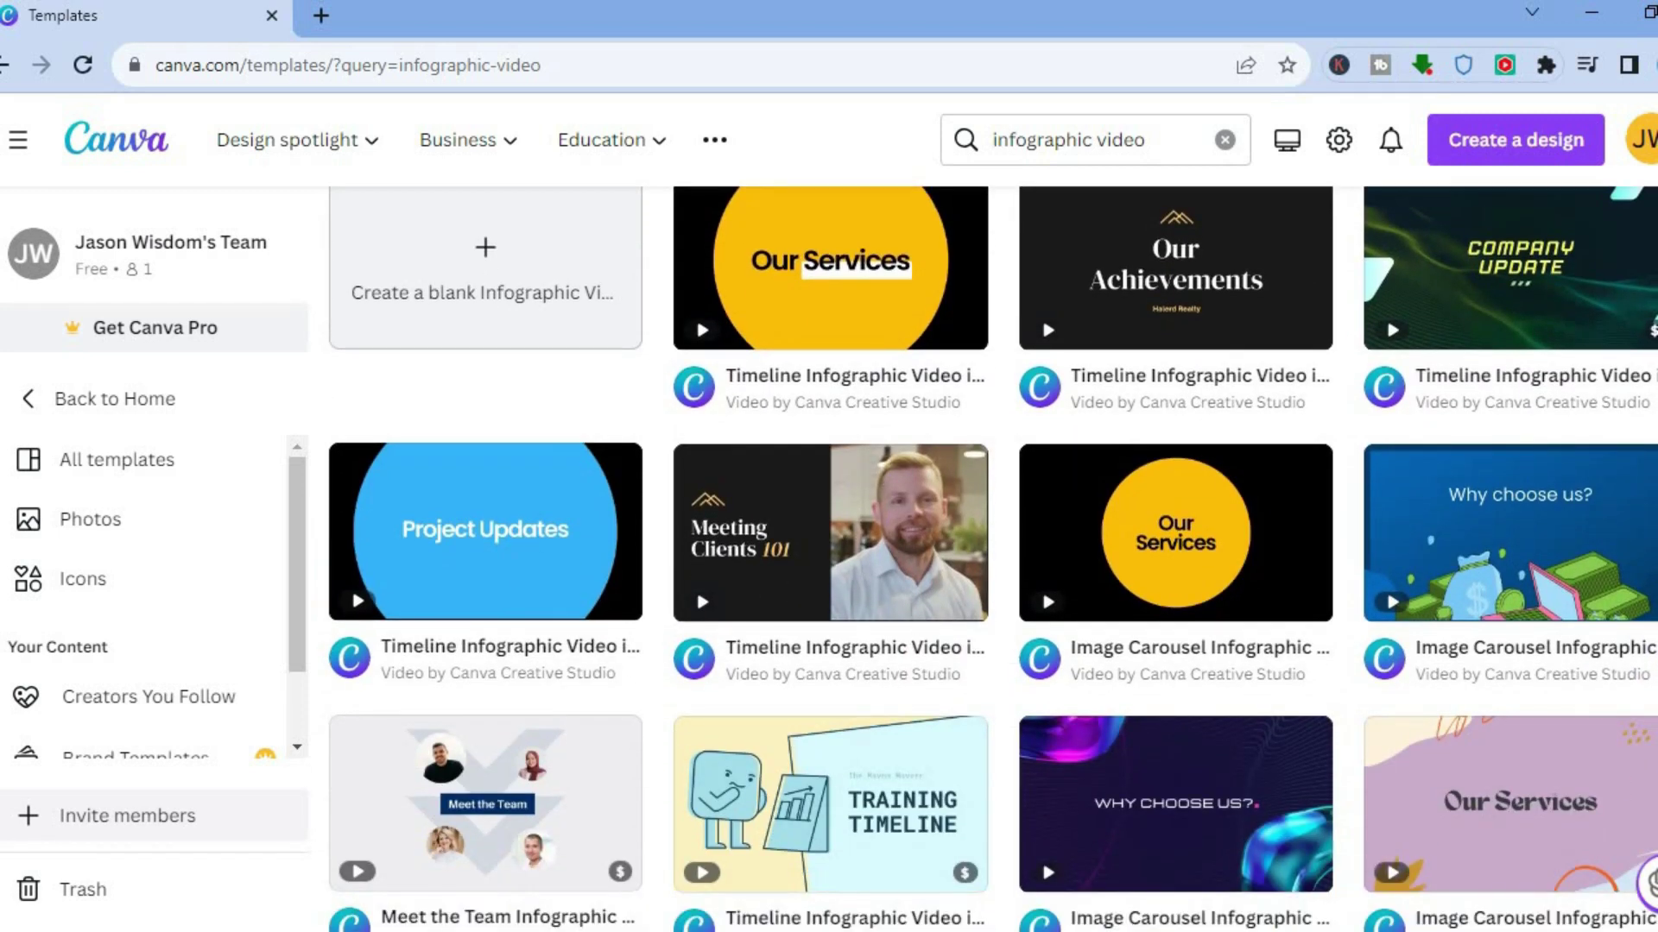
scroll(993, 557, "down", 3)
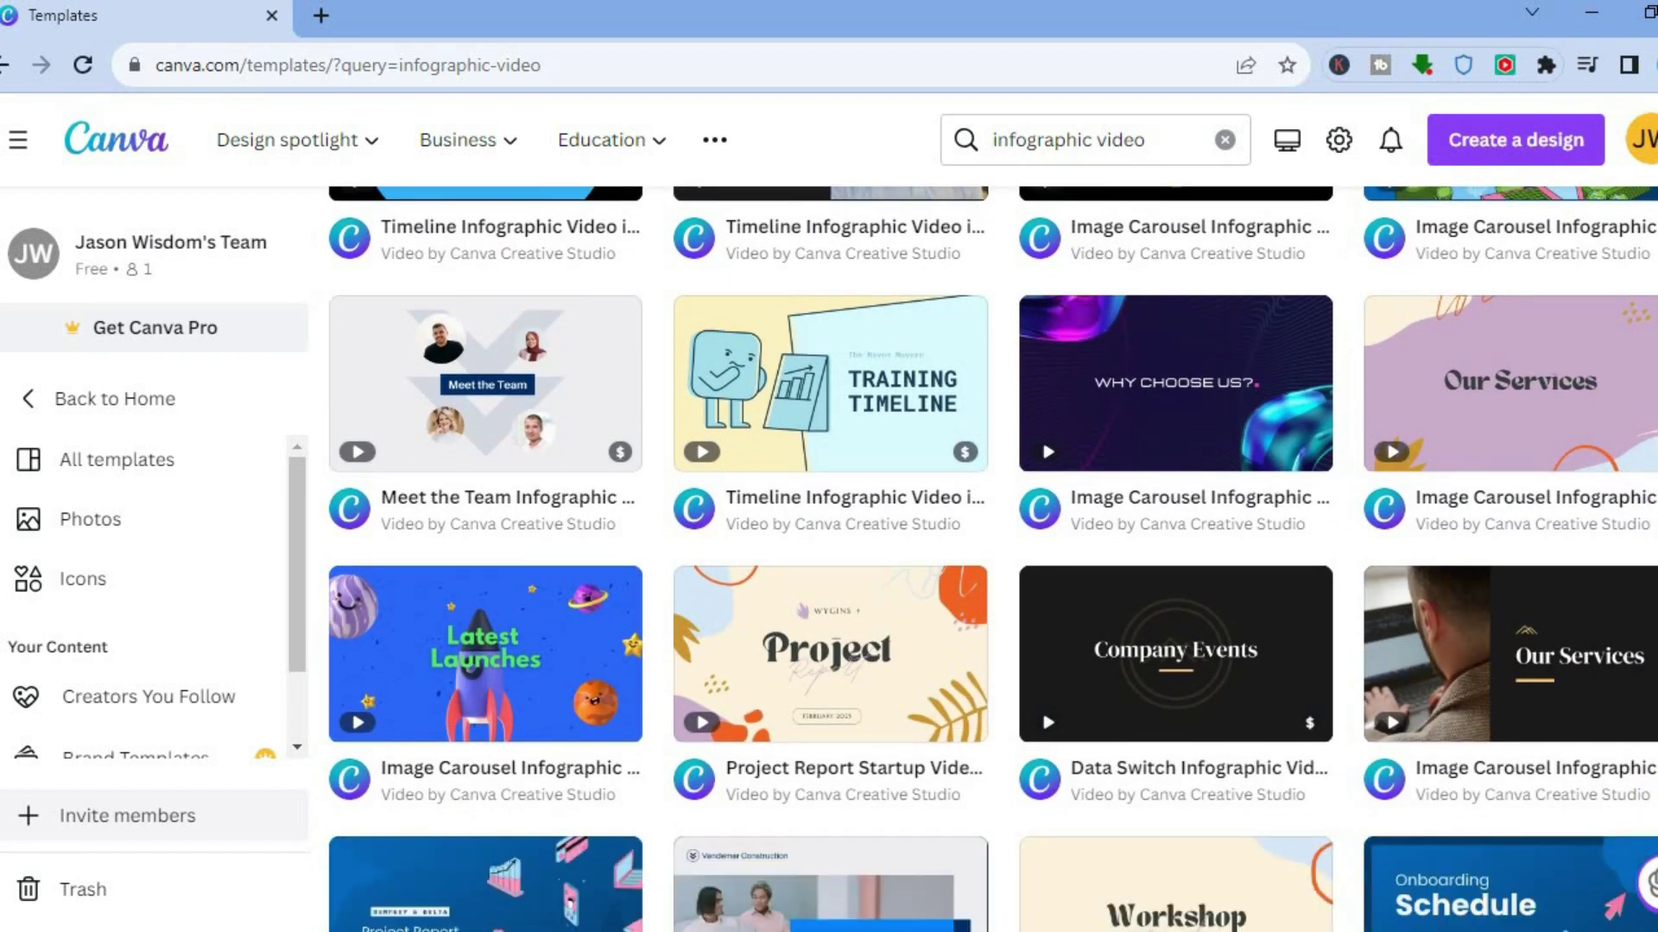
scroll(993, 557, "up", 1)
scroll(976, 704, "up", 3)
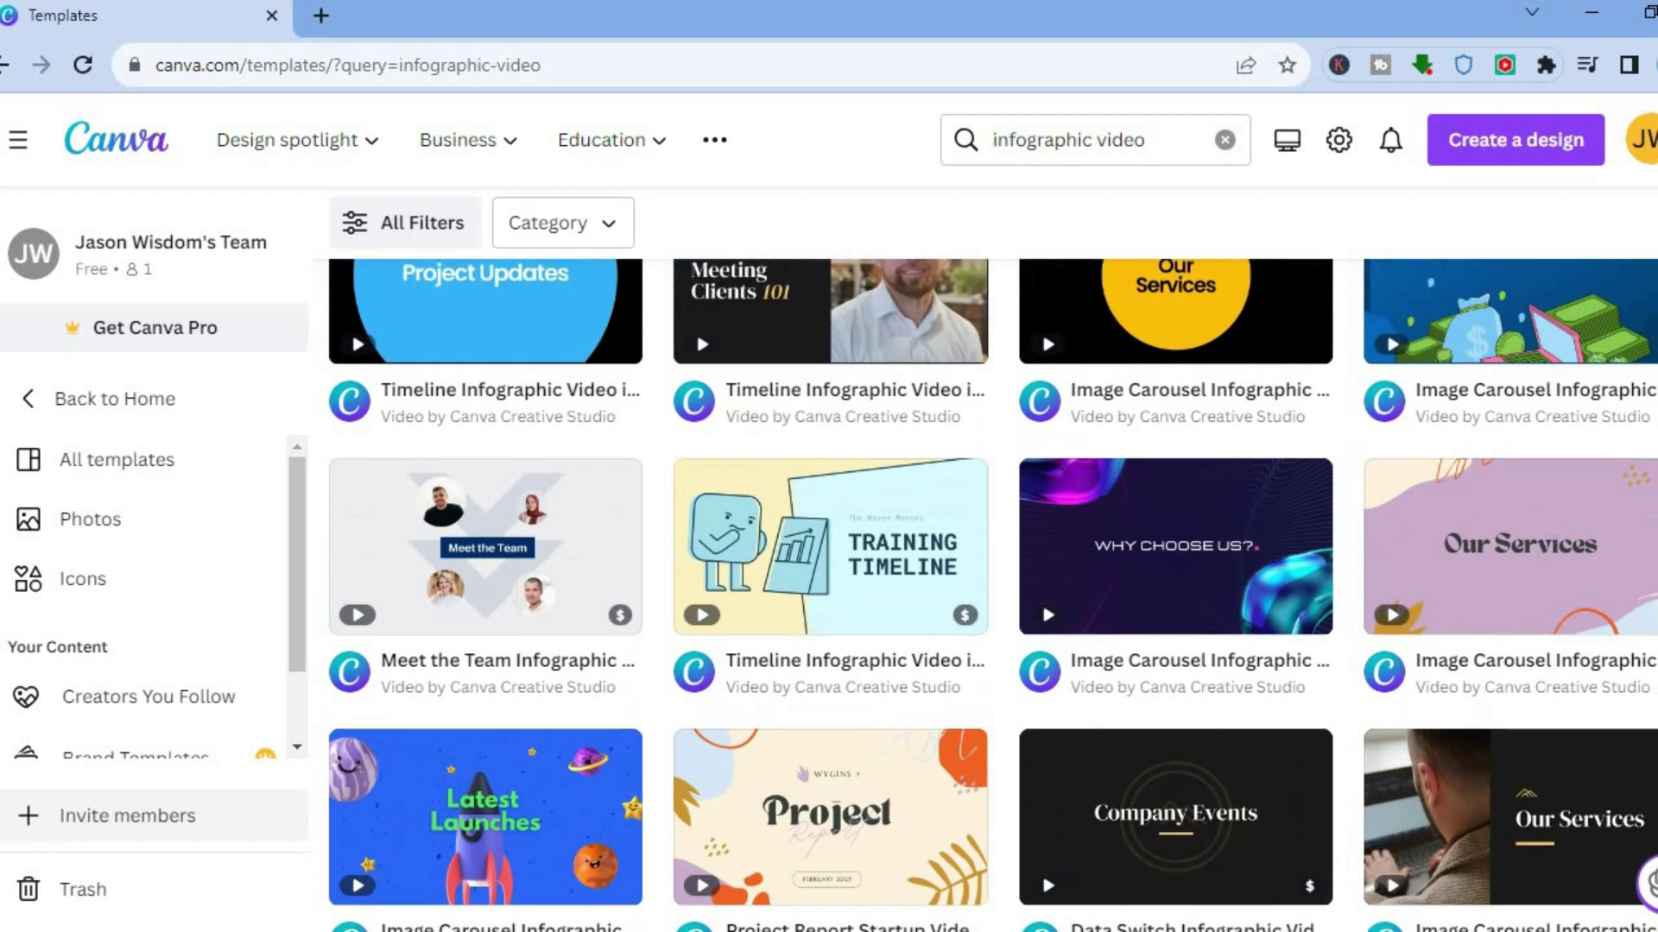
mouse_move(943, 679)
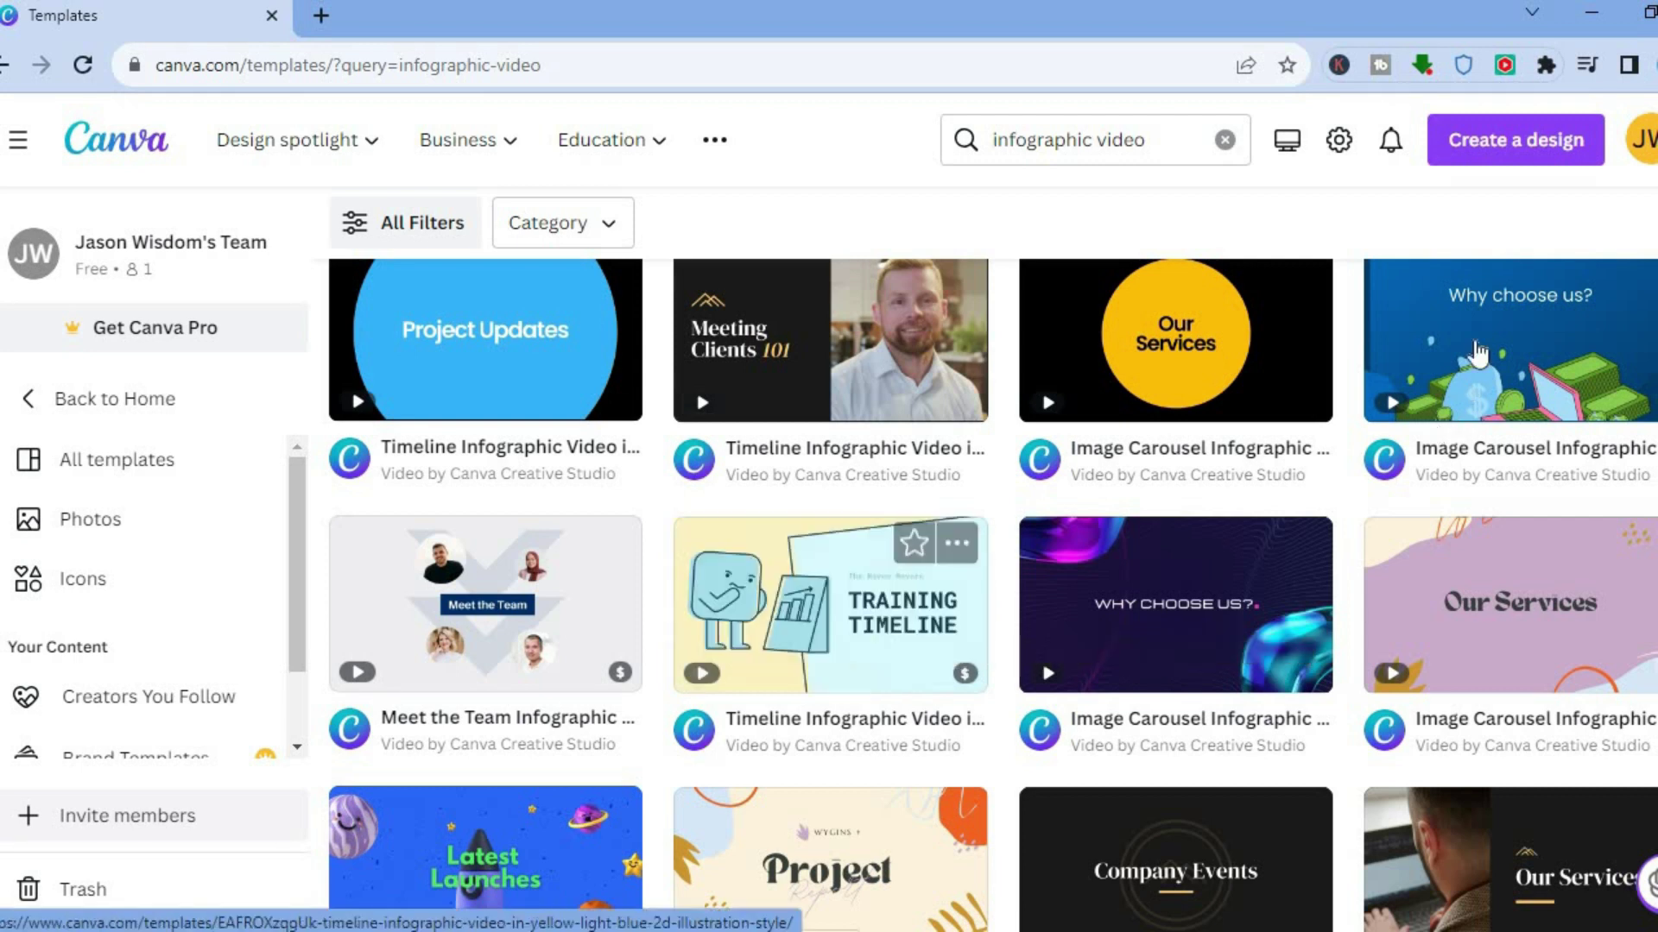
- Open the 'Why choose us?' Image Carousel Infographic Video template for customizing
left_click(1519, 348)
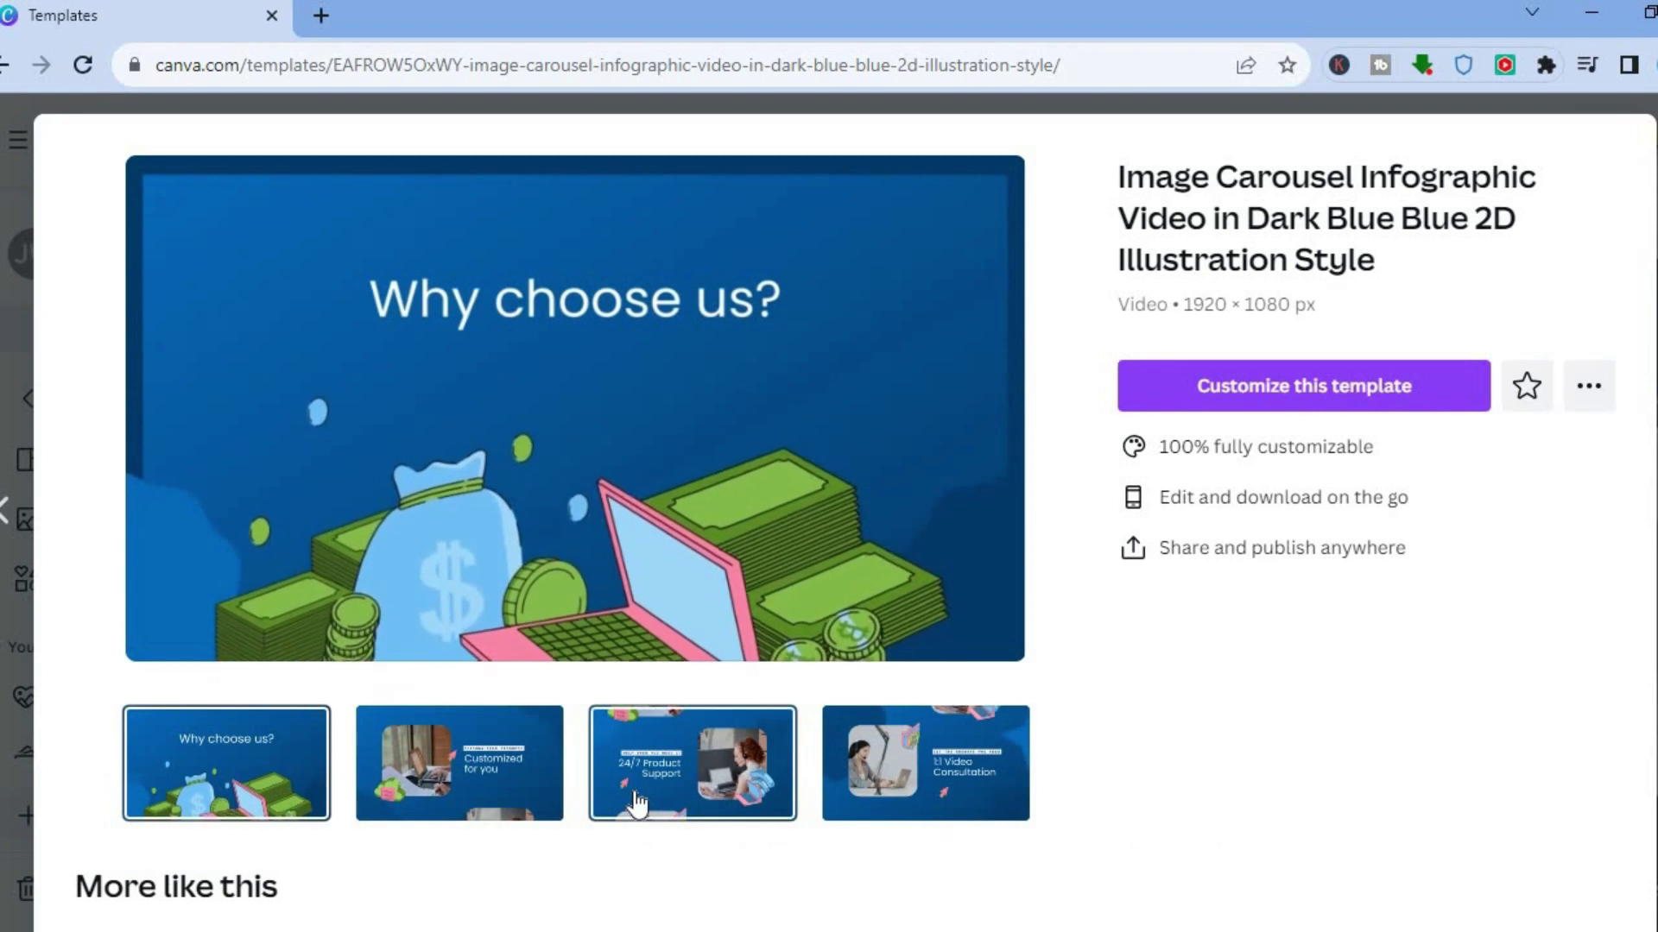
left_click(1261, 386)
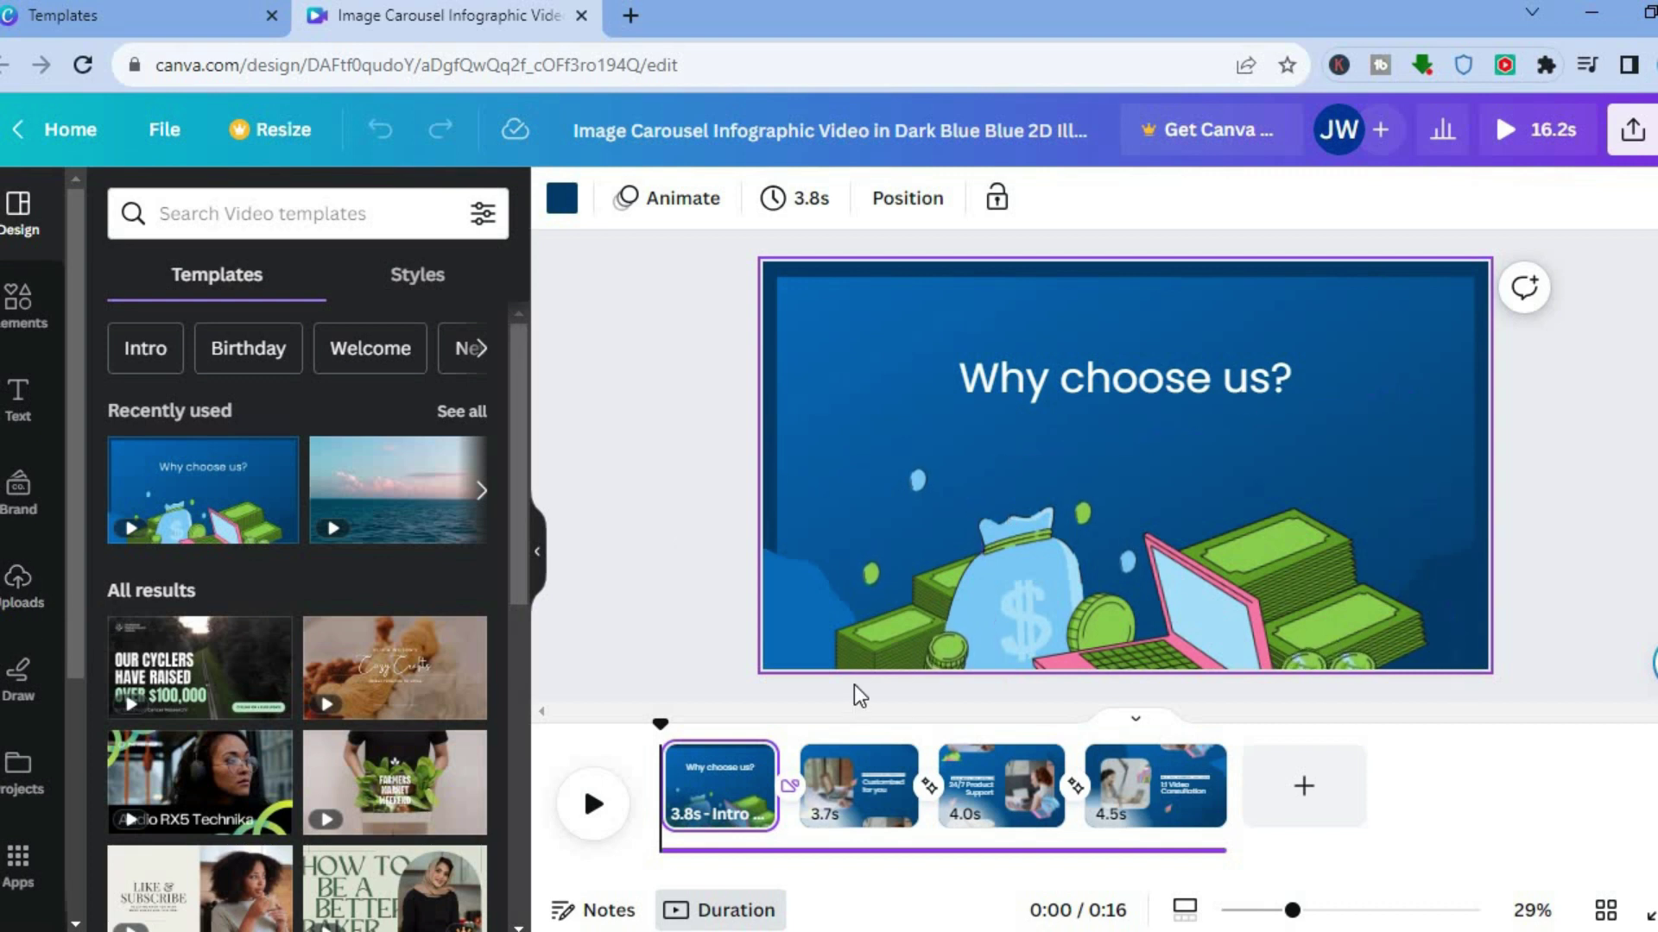
- Retype the 'Why choose us?' heading as SIMPLY ANSWERS and bring up the font list
left_click(1049, 375)
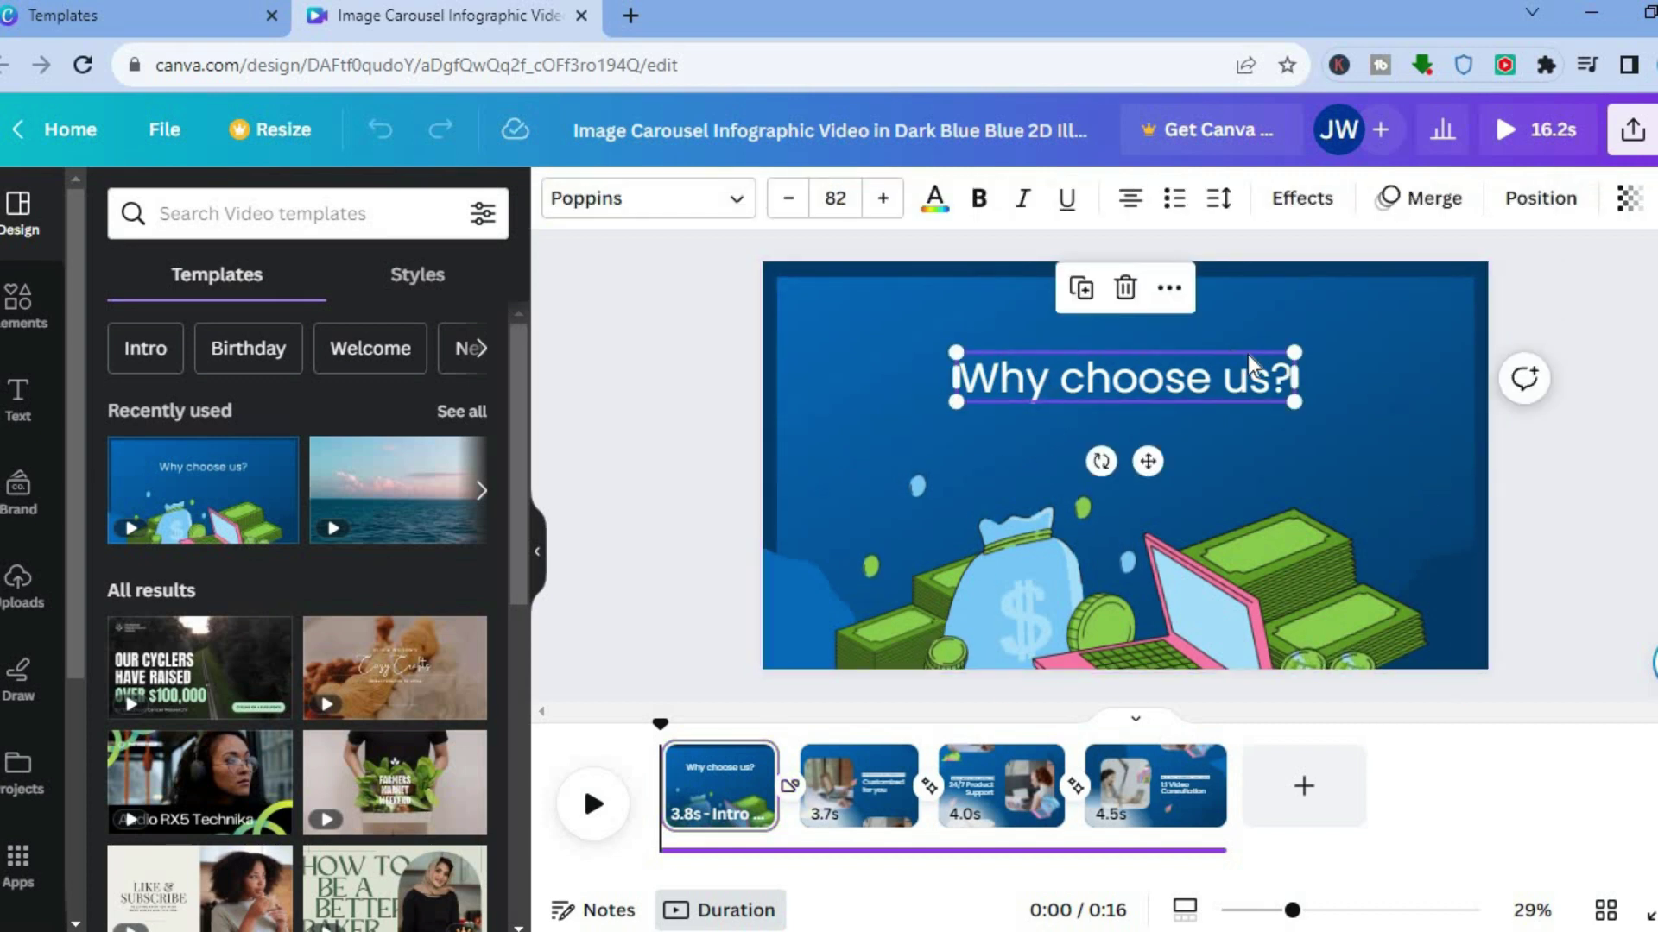
left_click(1143, 376)
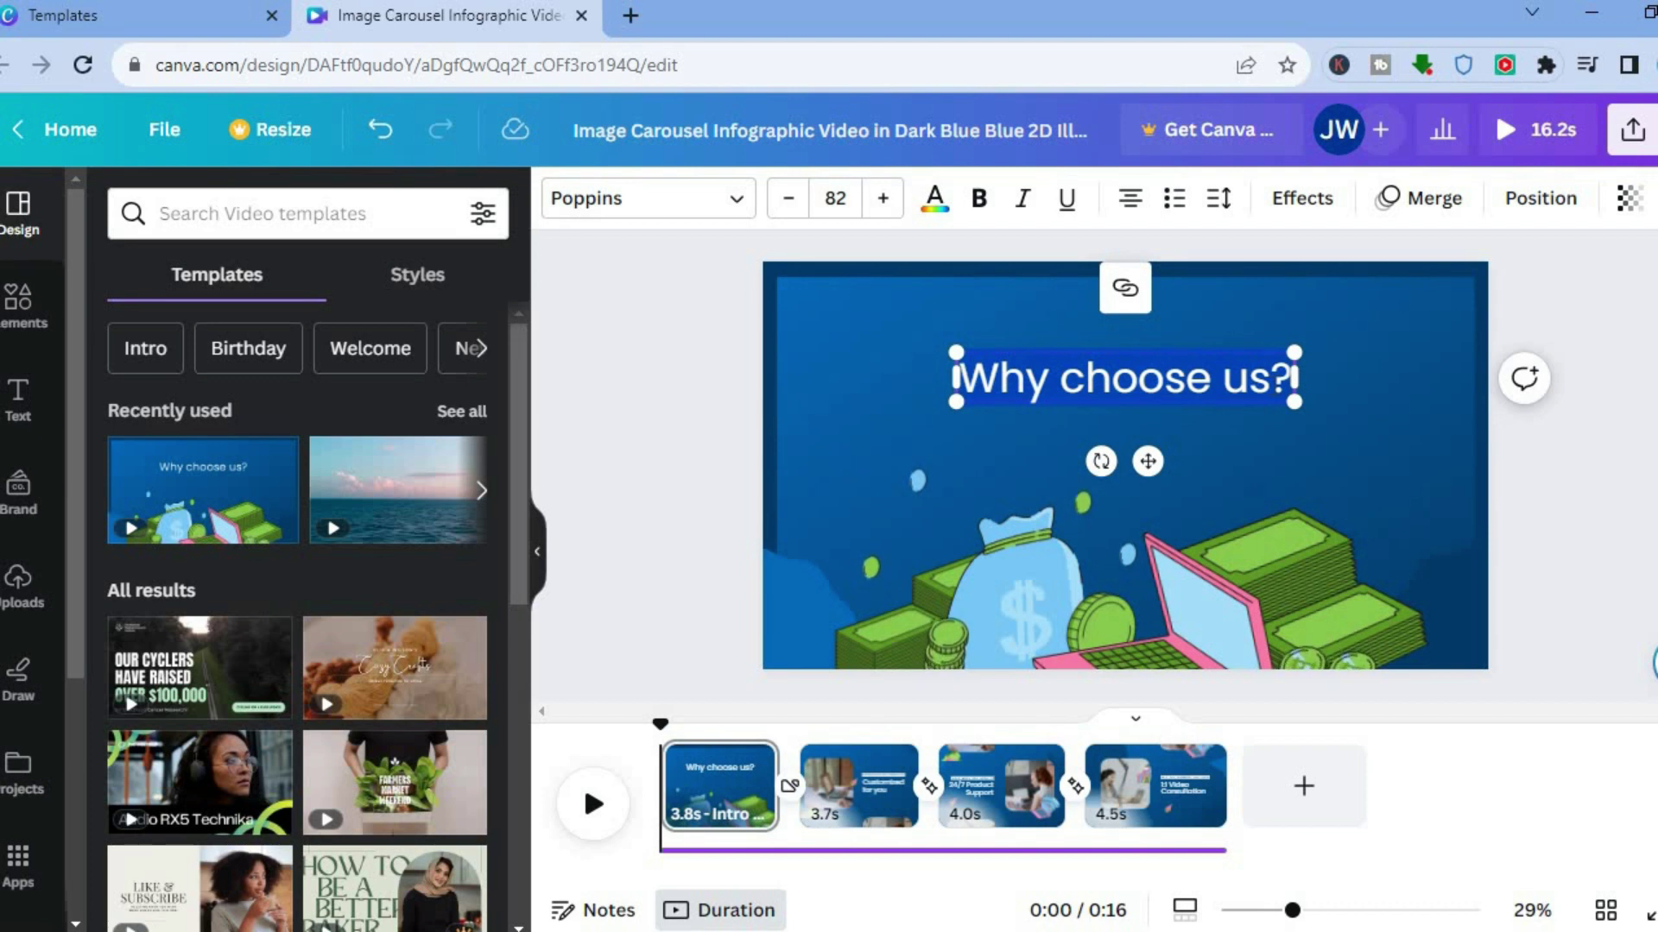
type("Sl")
type("MPLY A")
type("NSWERS")
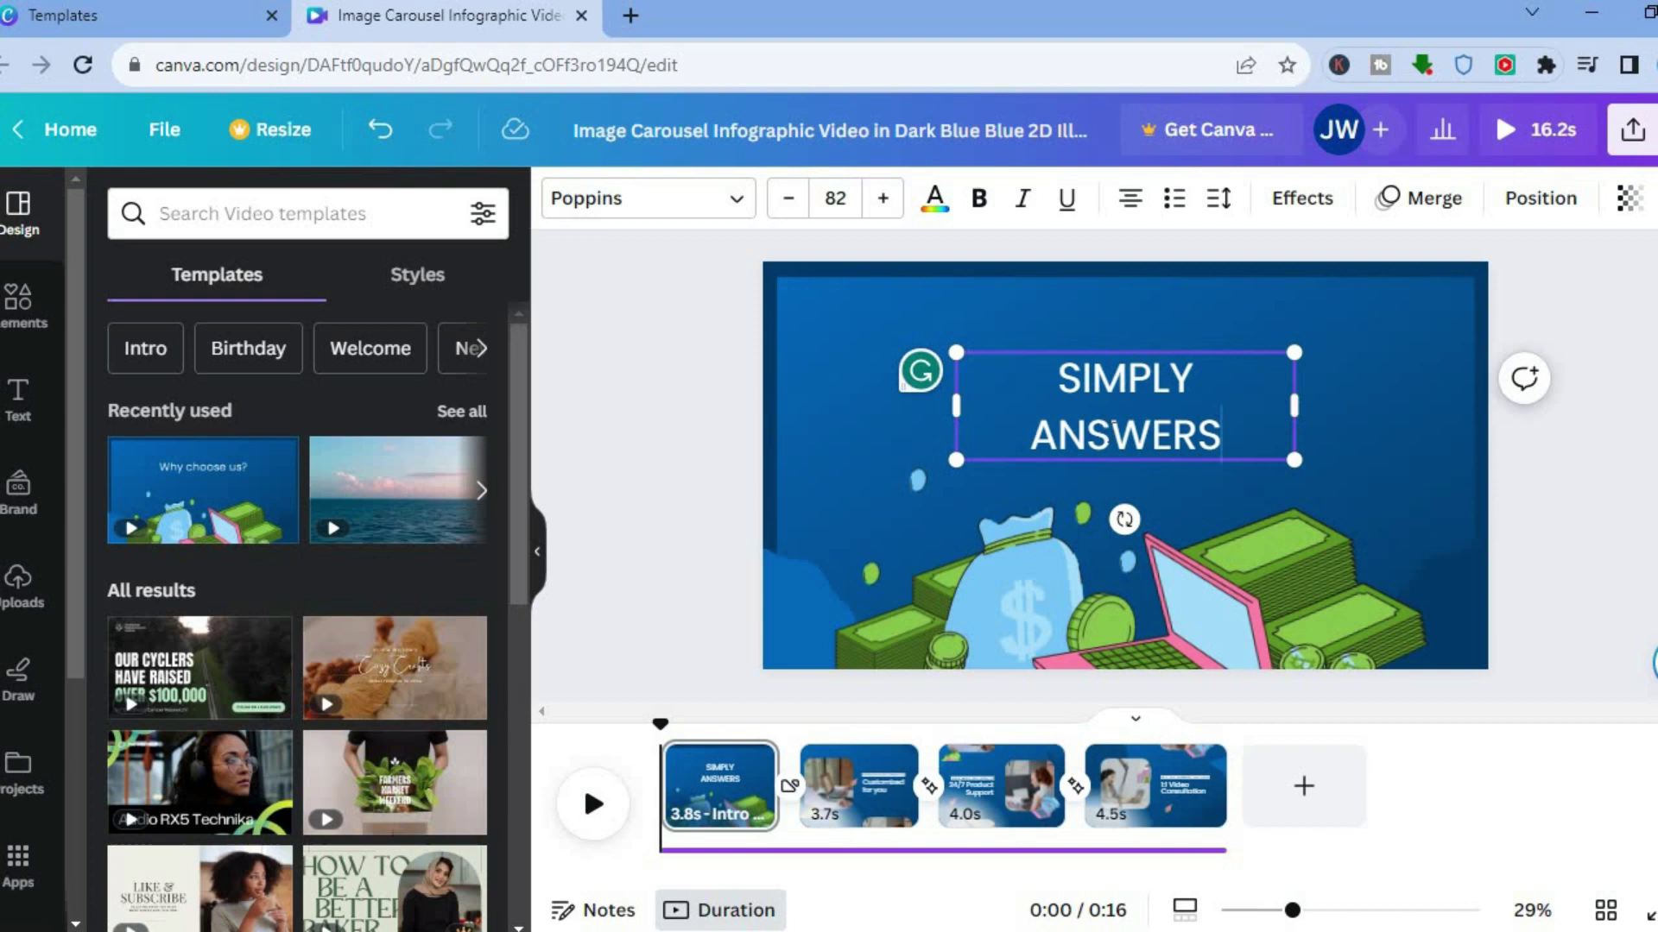
key("ctrl+a")
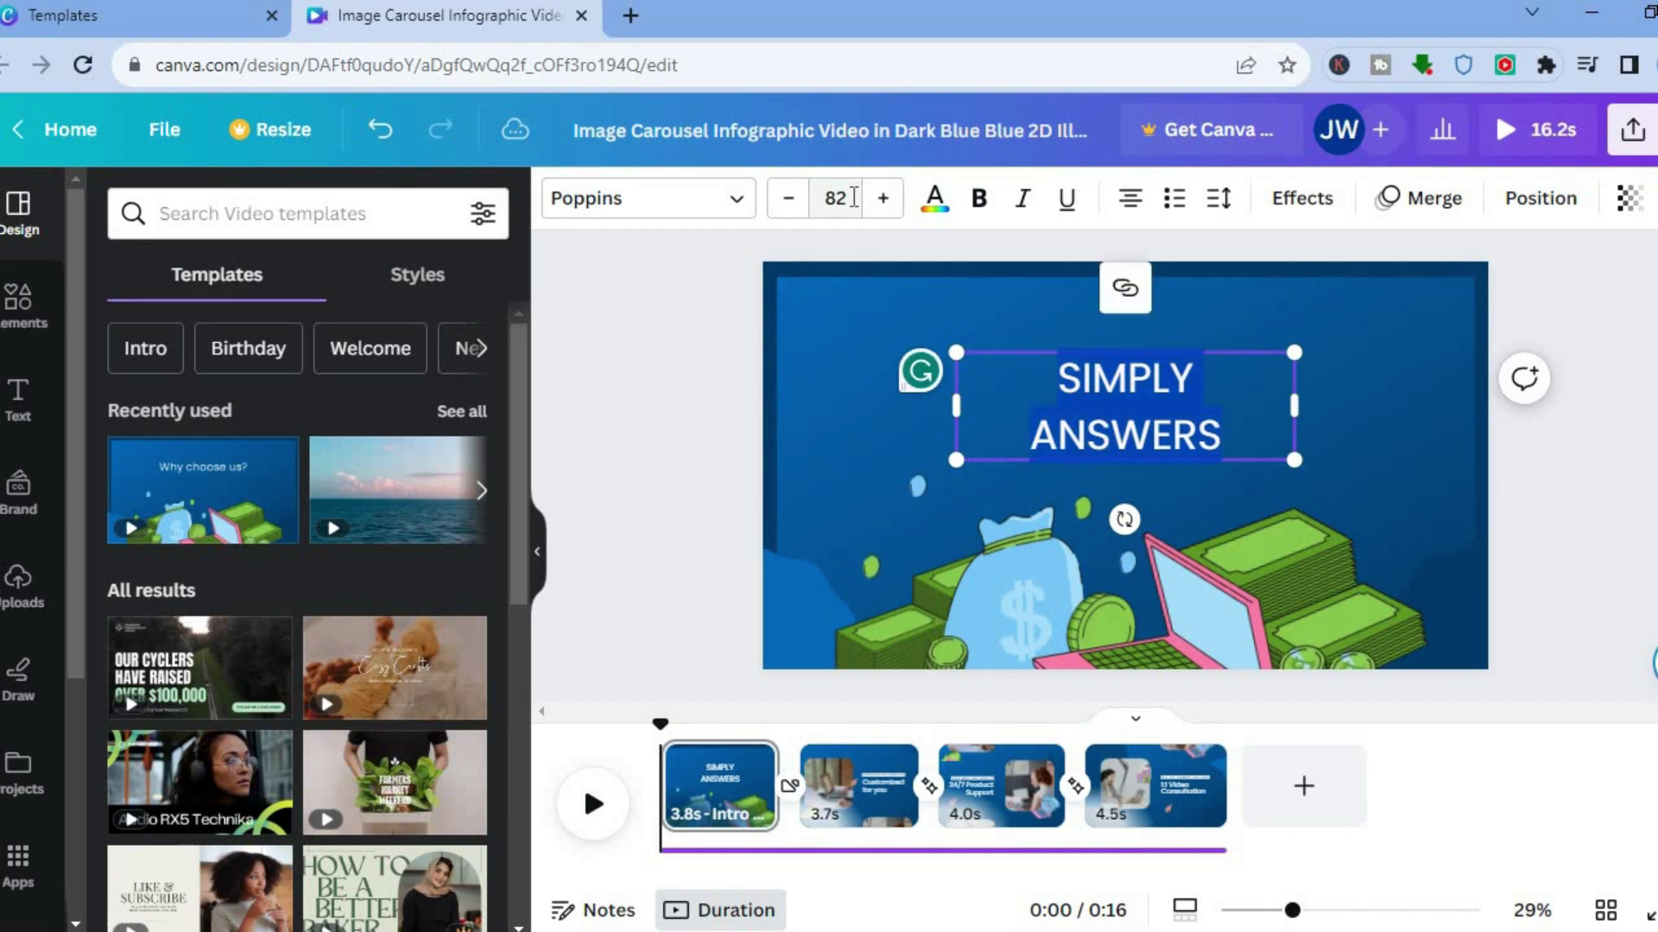
left_click(853, 197)
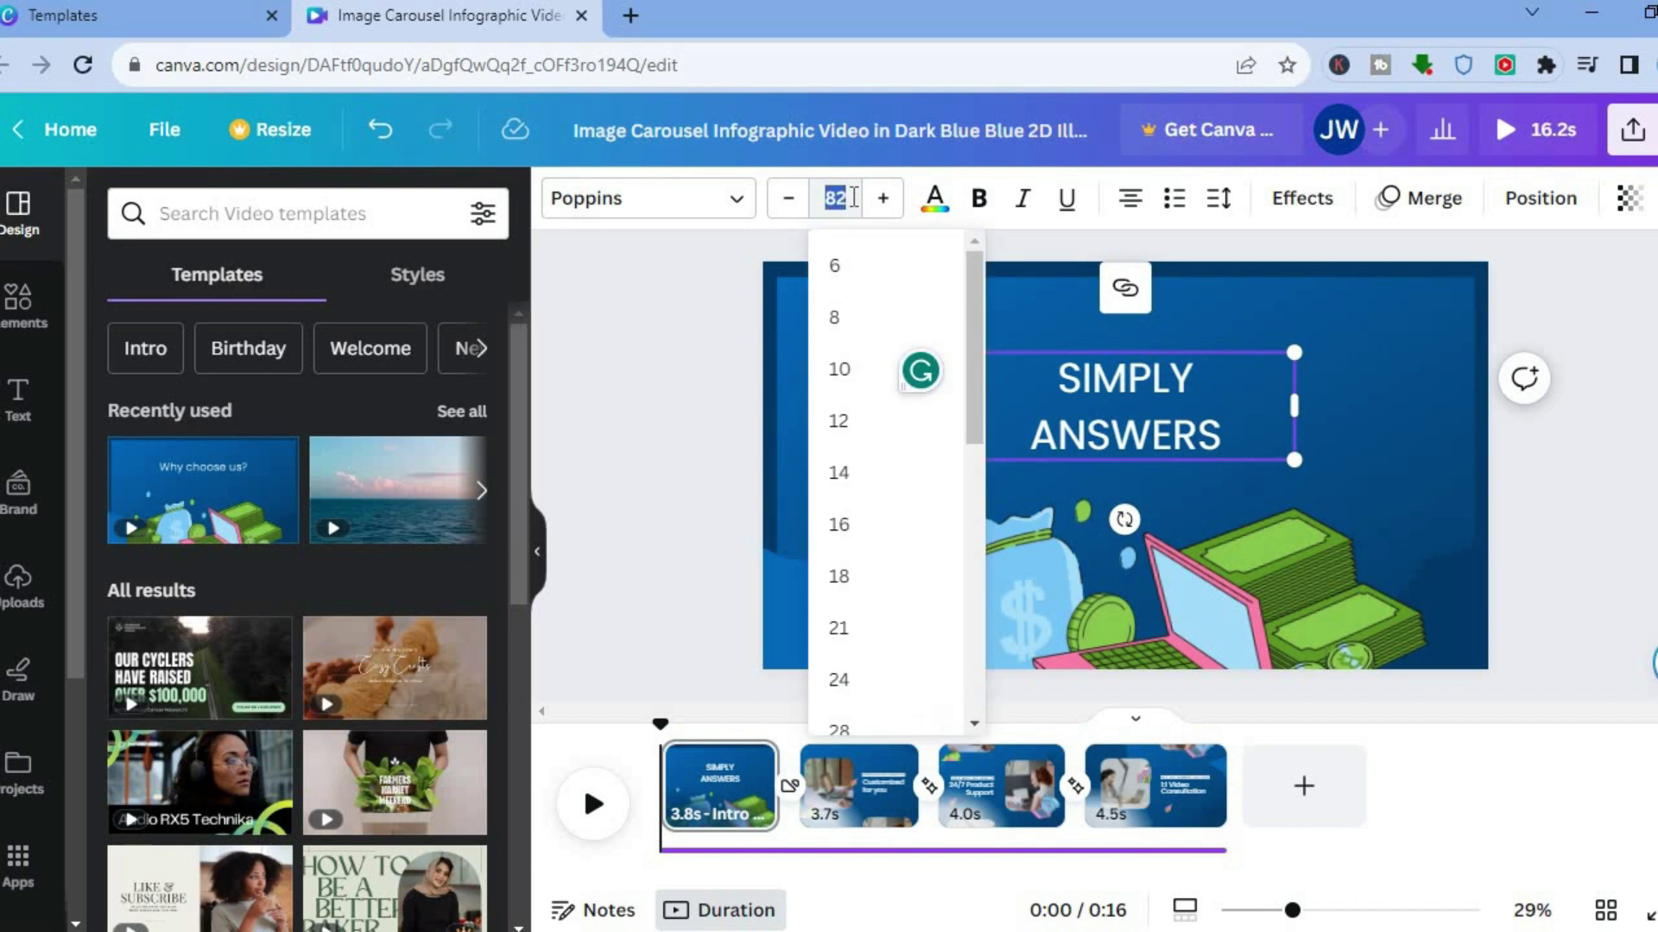
left_click(721, 211)
left_click(721, 211)
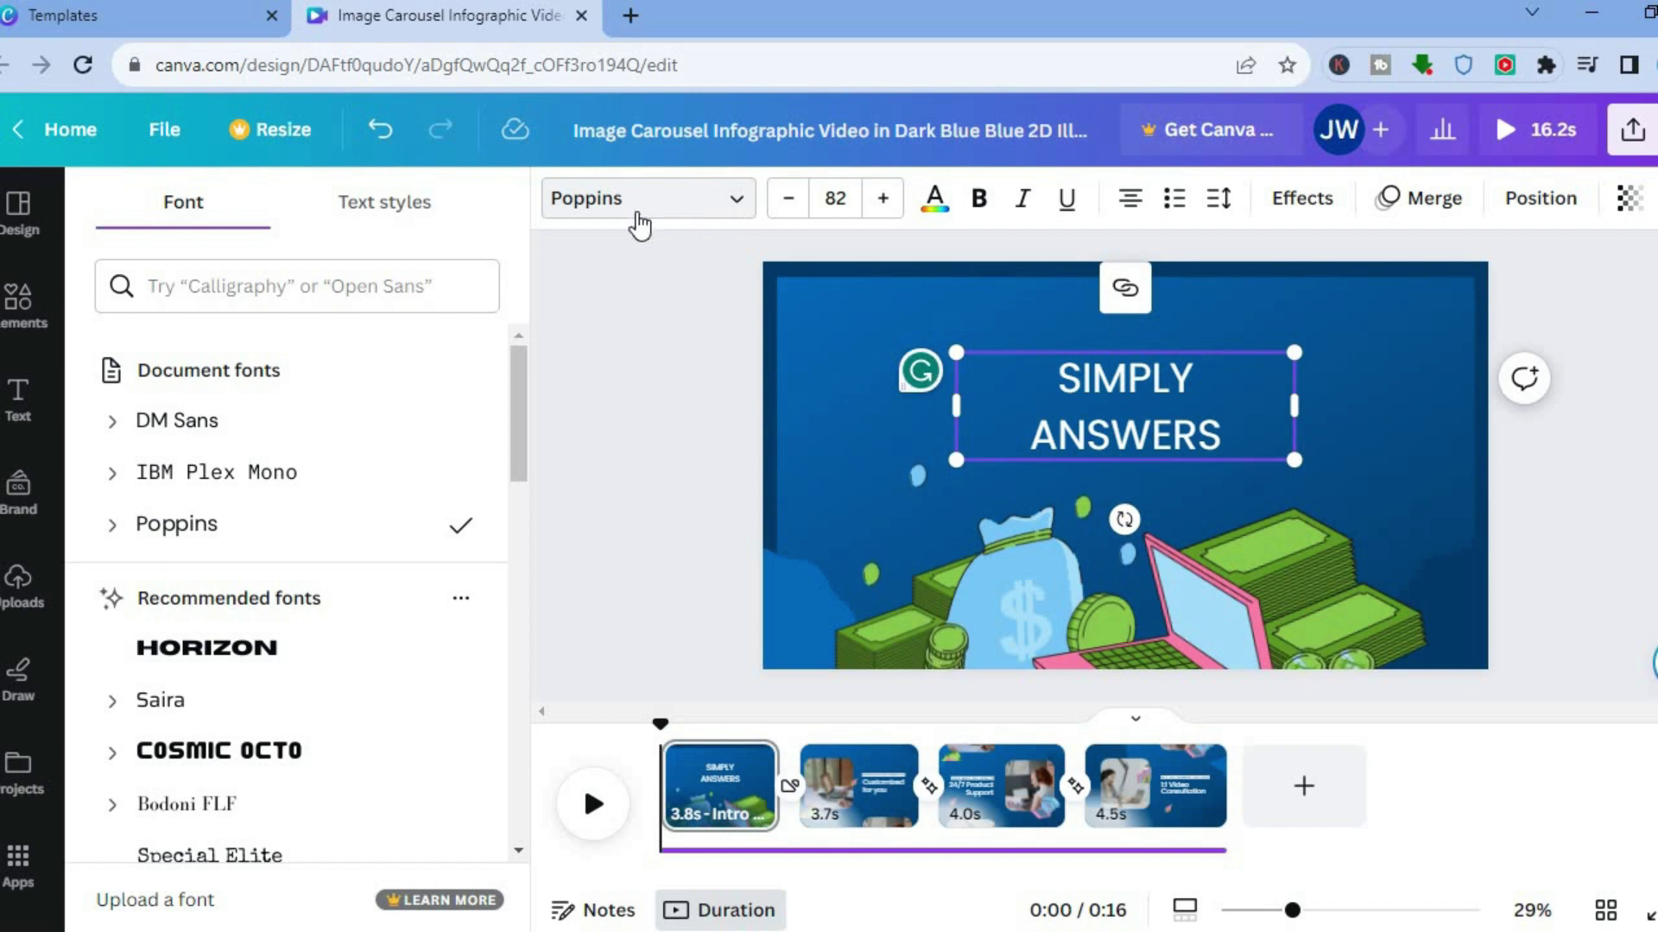
- Set the SIMPLY ANSWERS heading to Special Elite, leaving text effects unapplied
left_click_drag(516, 390, 511, 418)
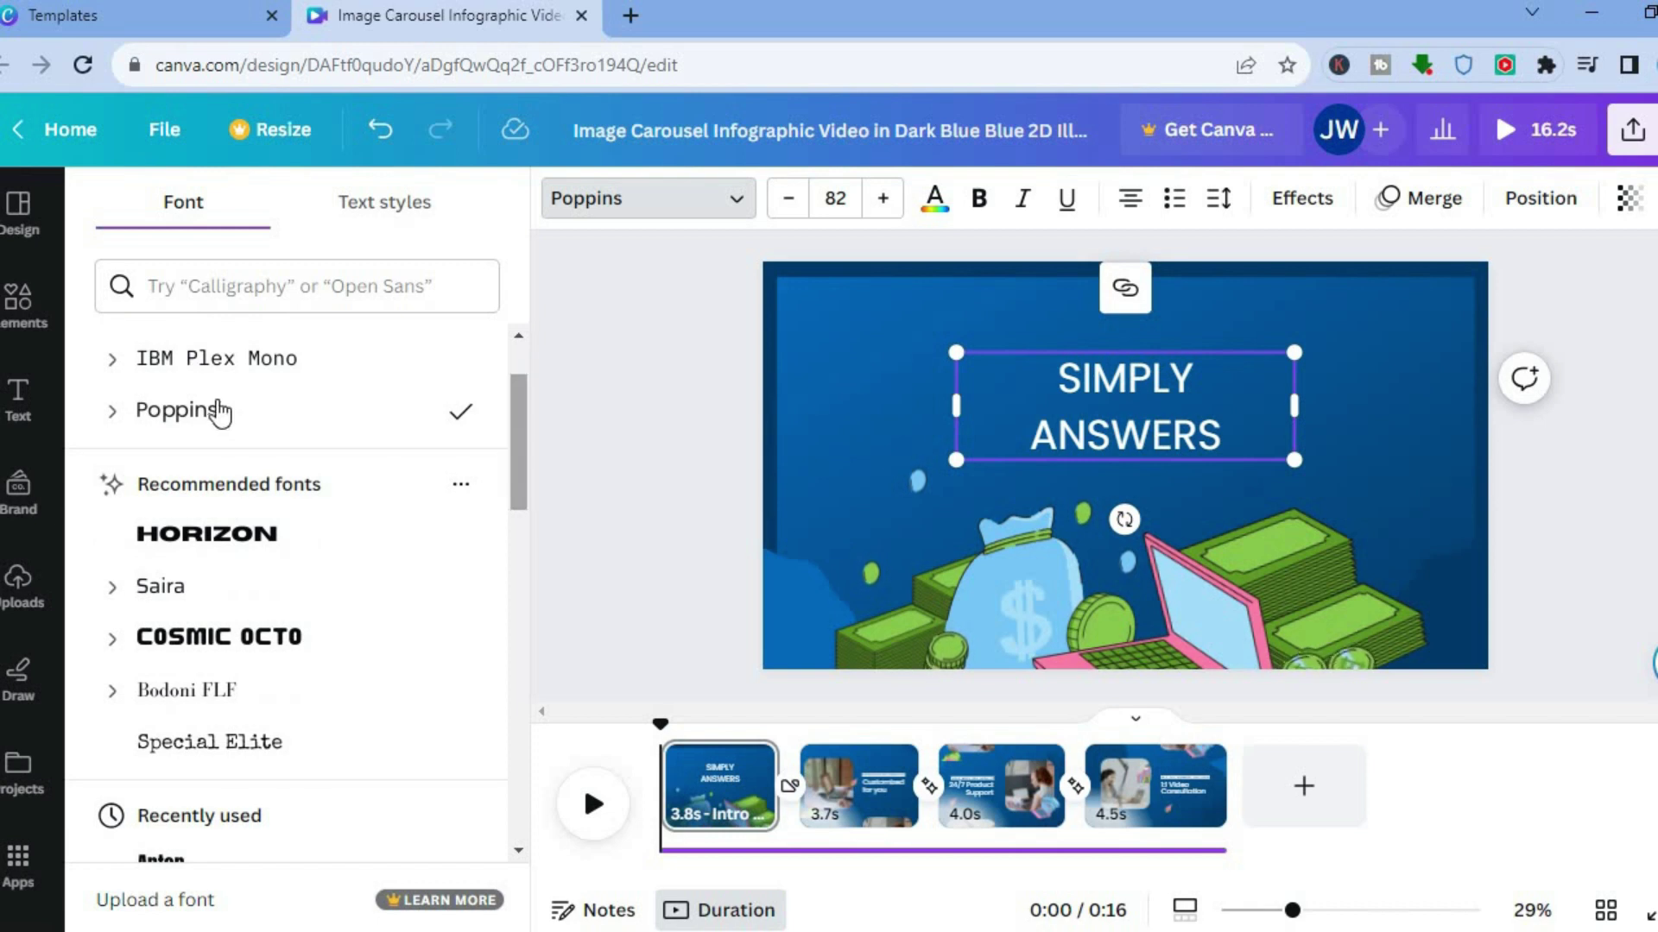
left_click(250, 748)
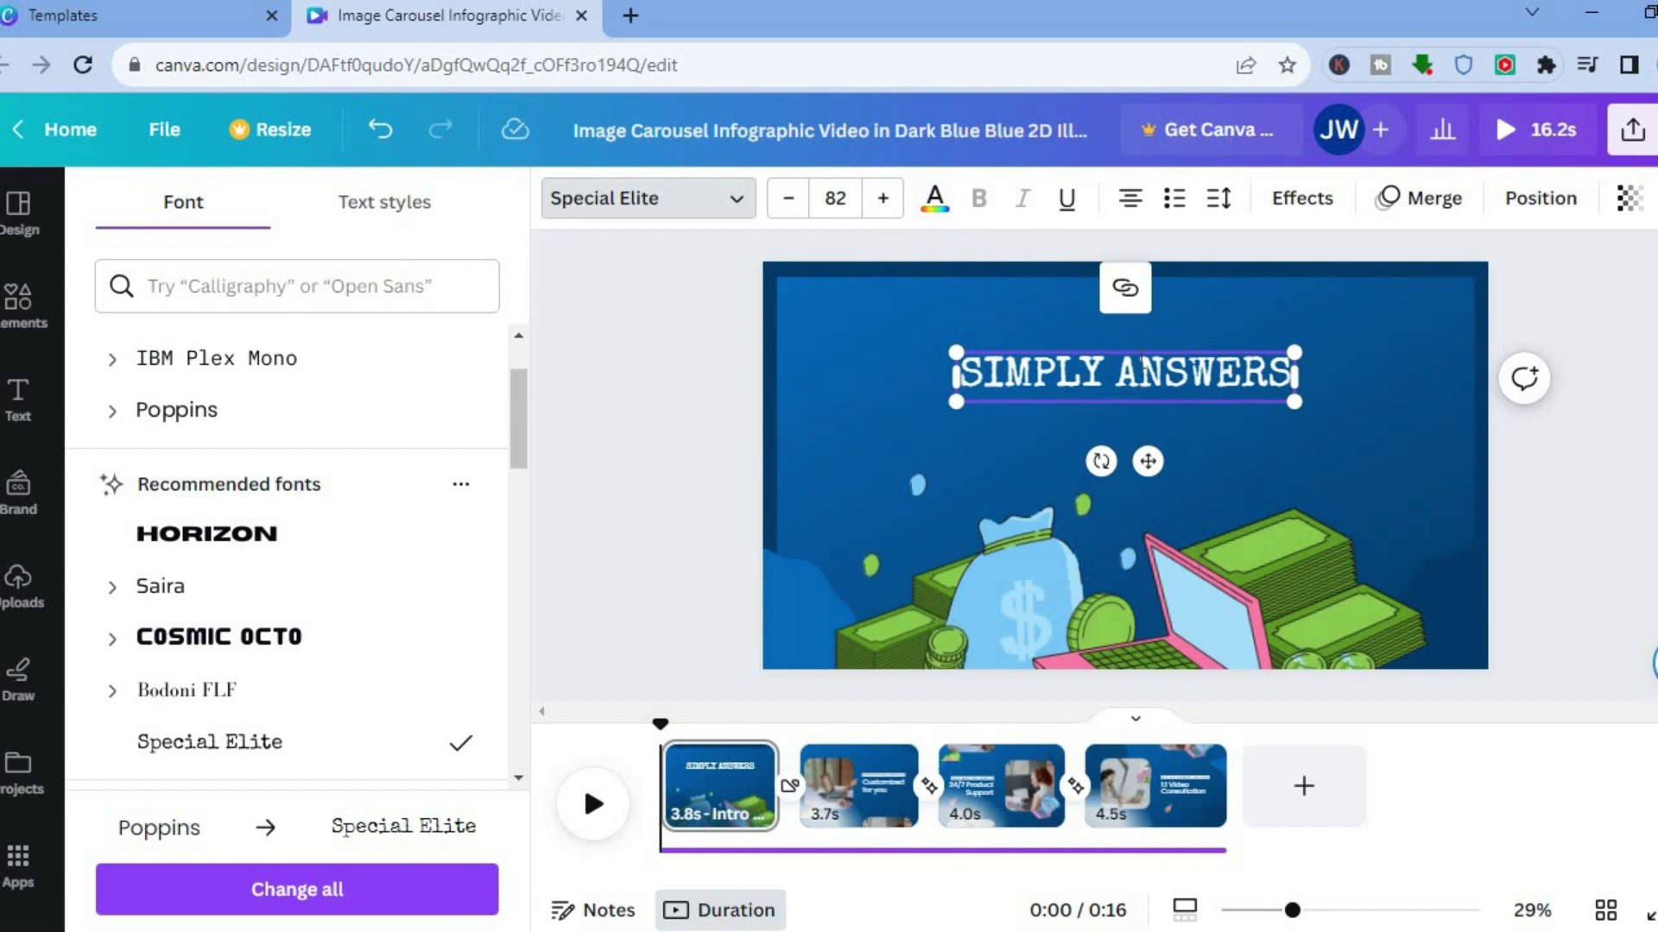
left_click(1304, 200)
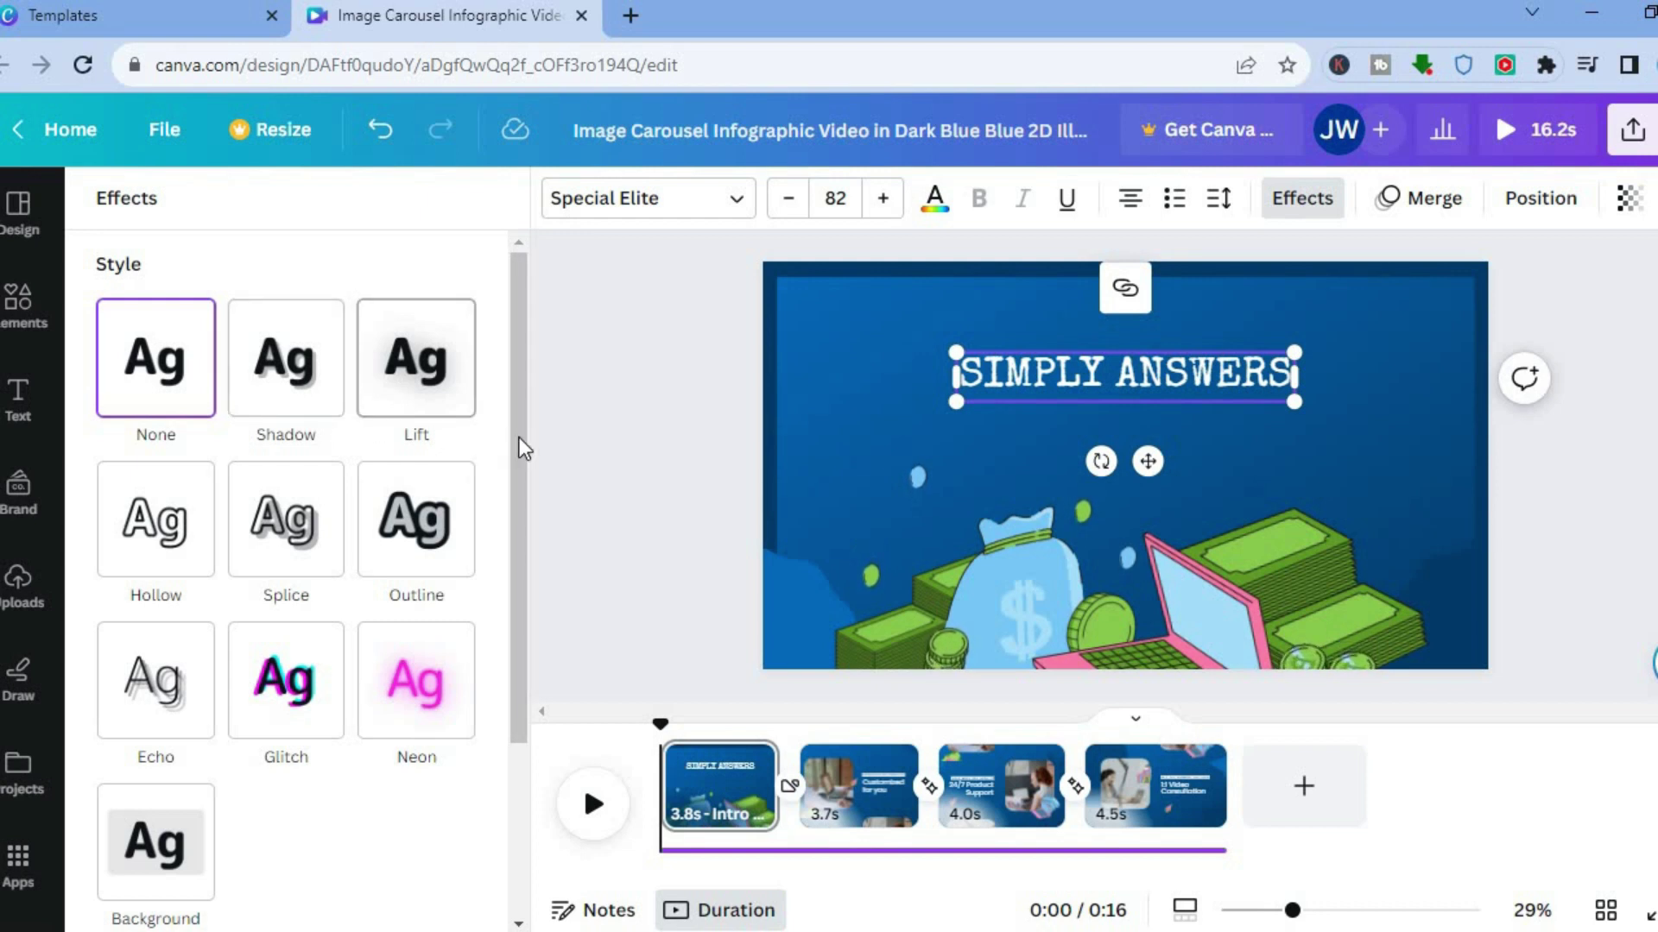
scroll(515, 639, "down", 1)
scroll(516, 639, "down", 3)
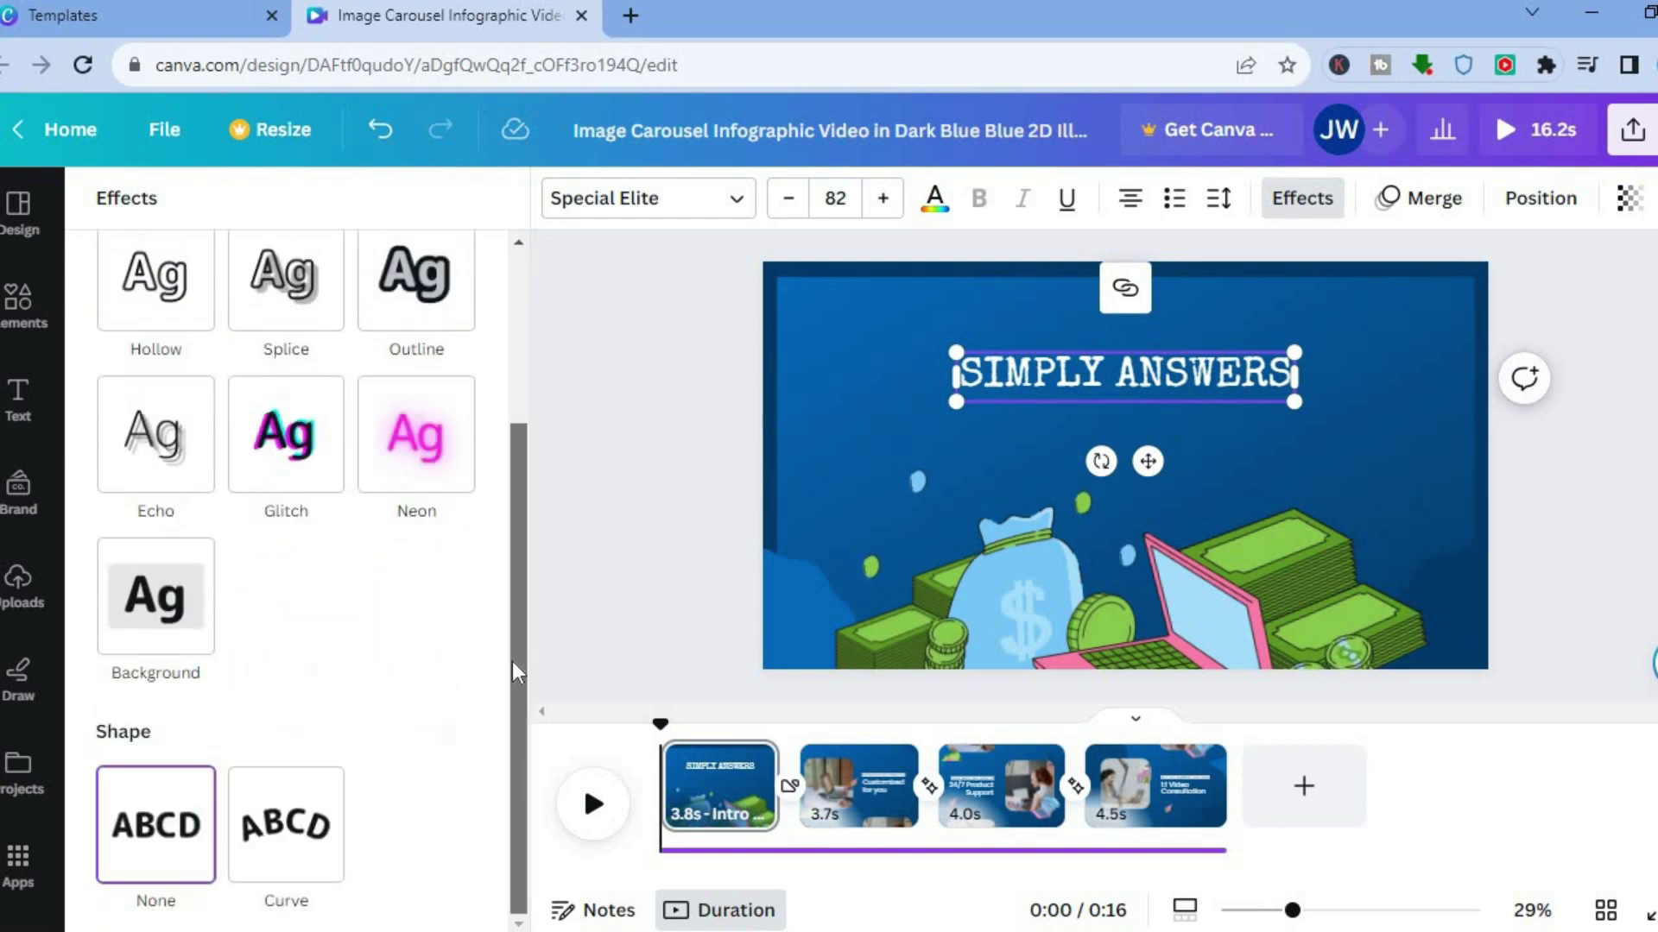
scroll(511, 354, "up", 3)
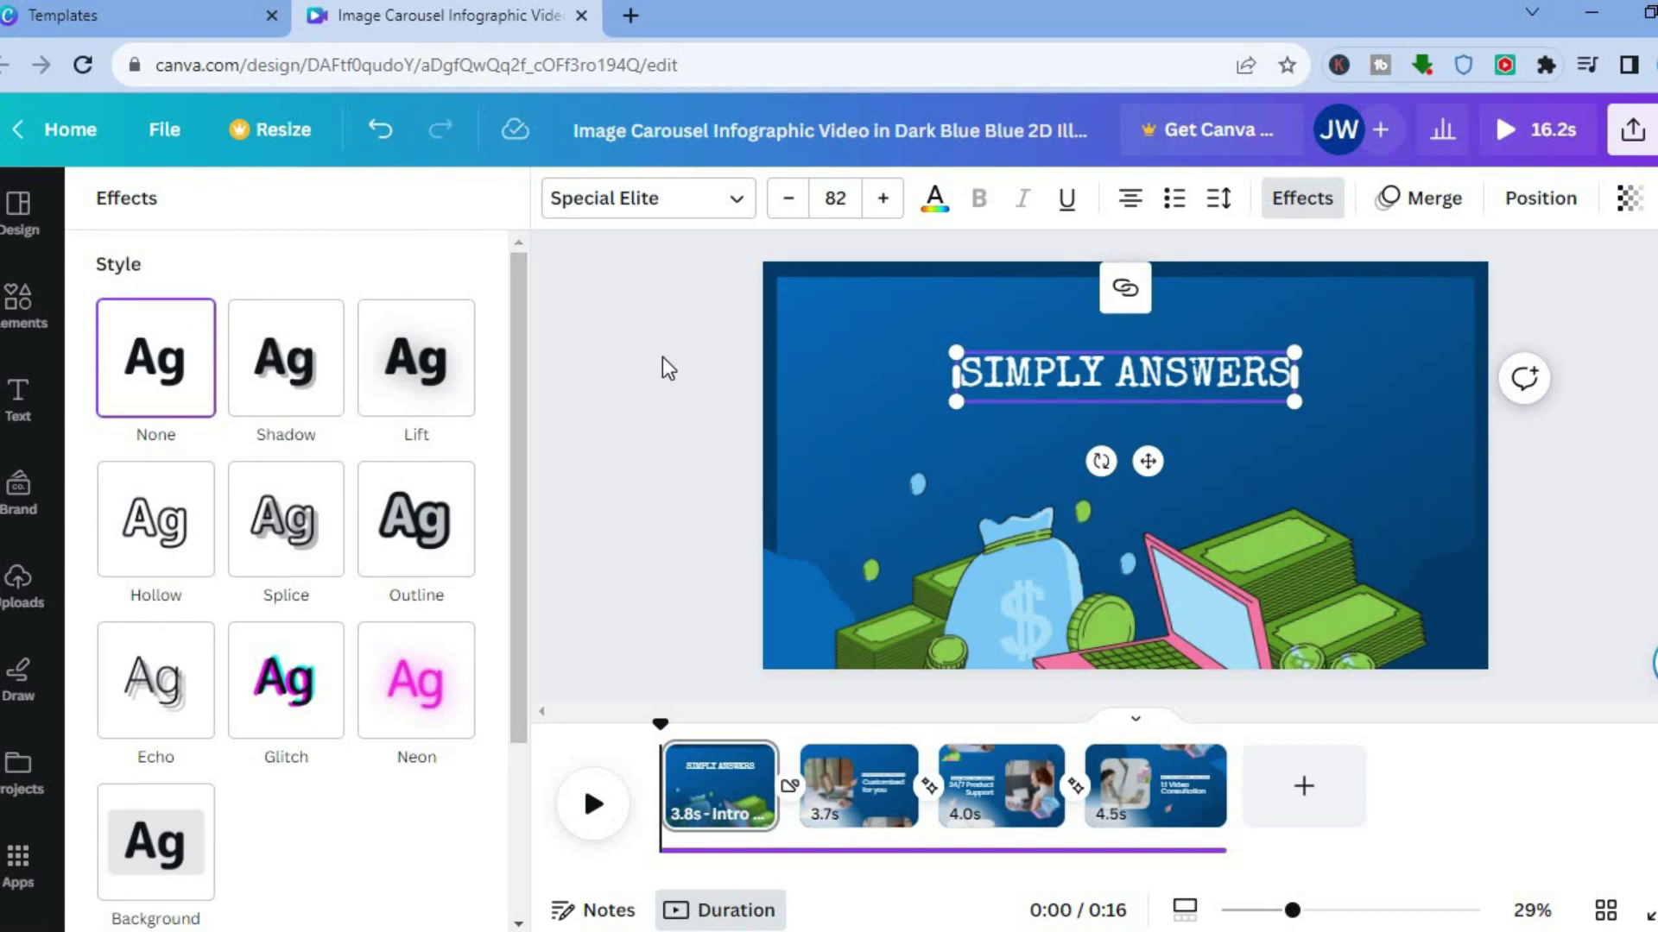
key("Escape")
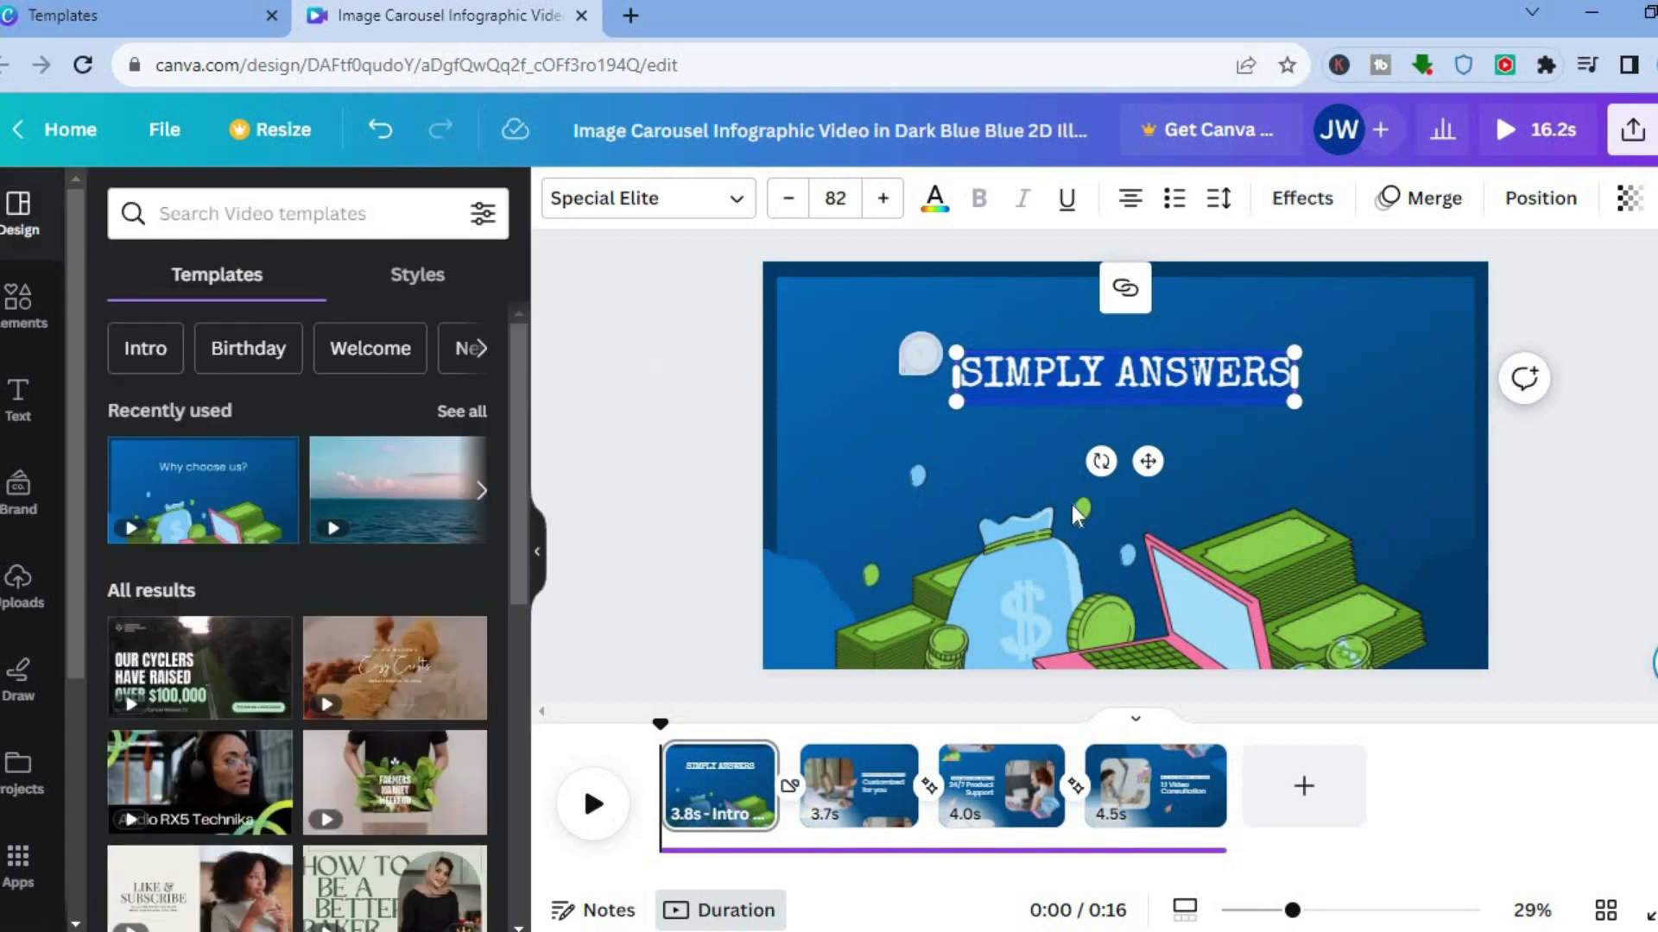
- Delete the money bag and coin illustration from the intro scene
left_click(914, 563)
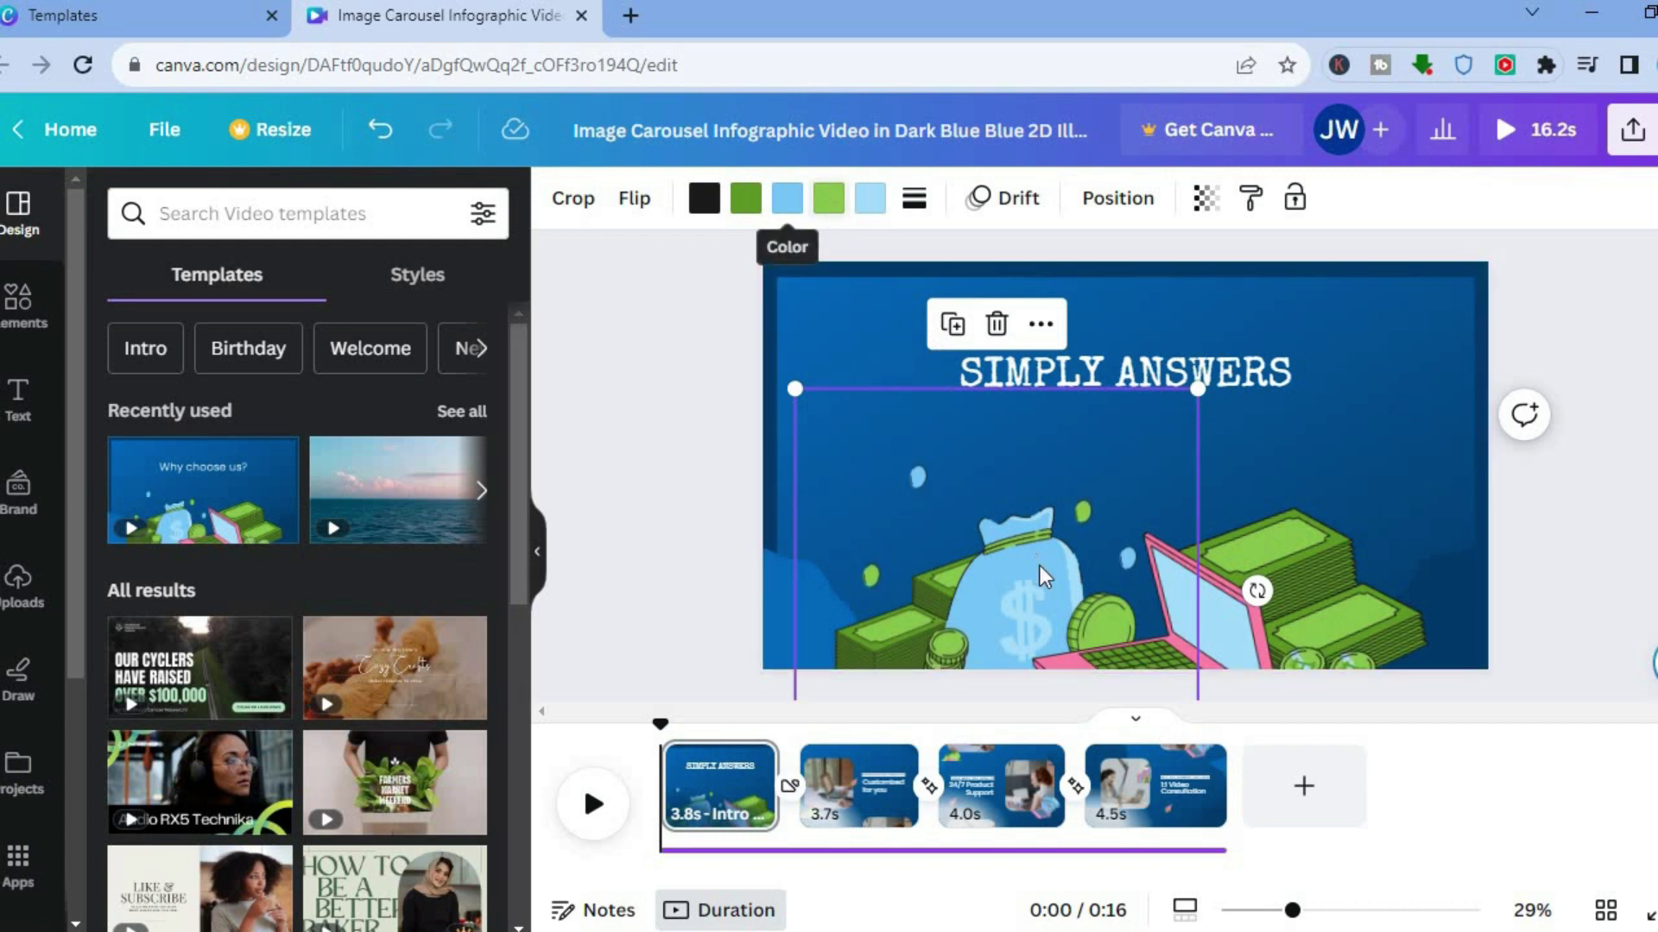
left_click(995, 327)
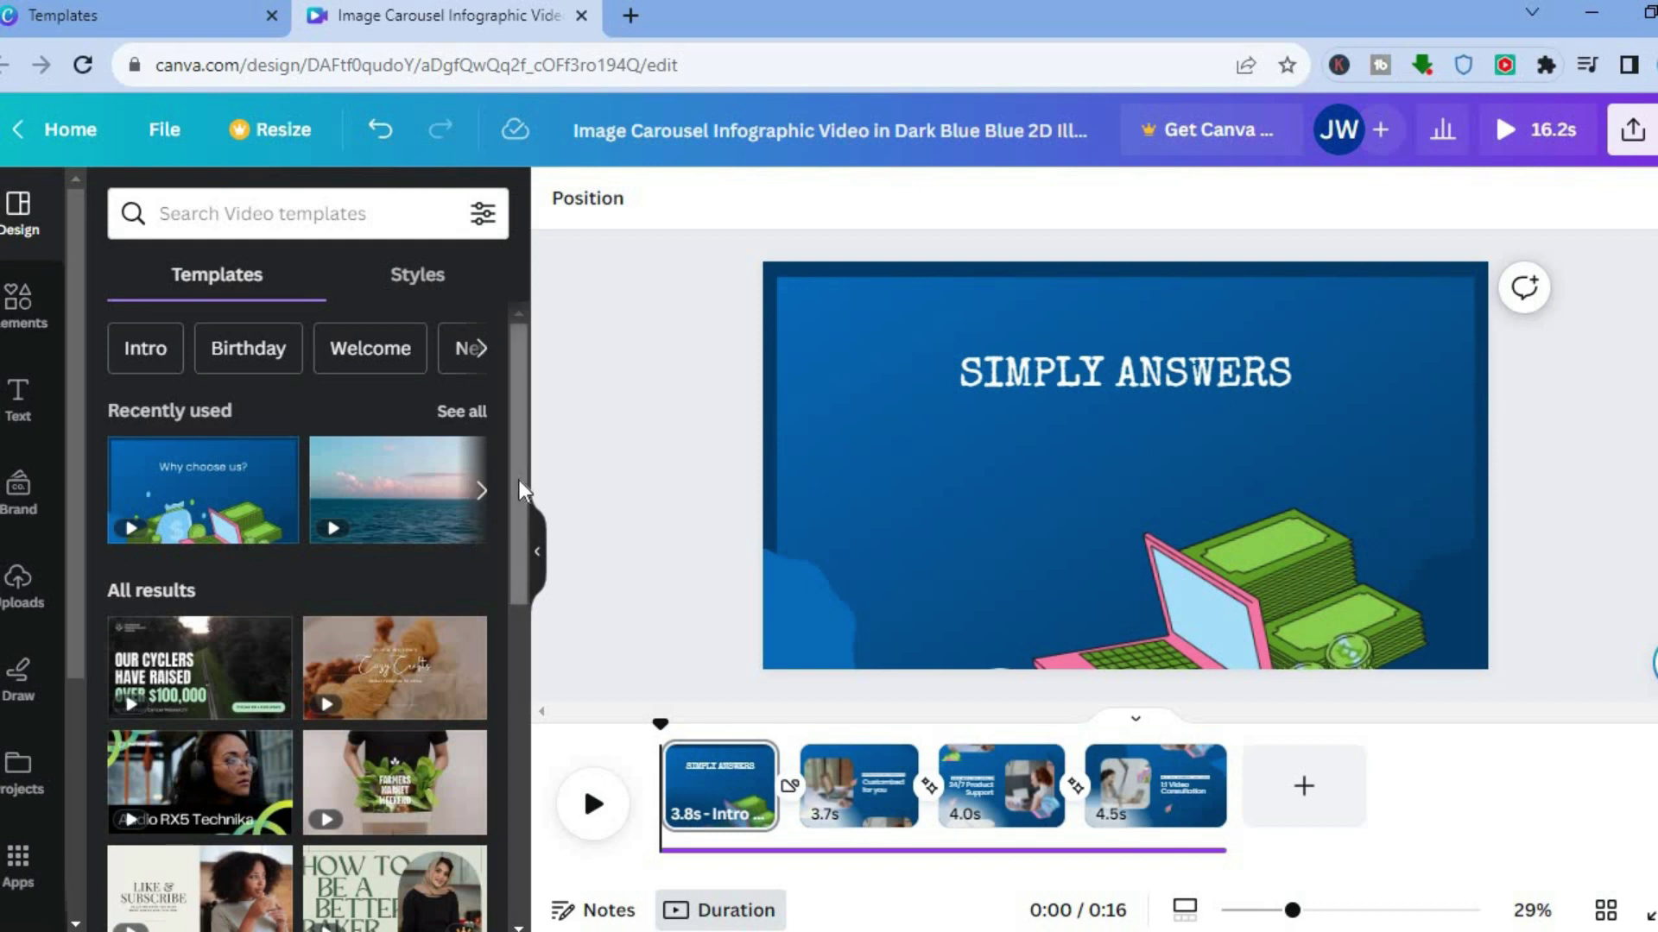
left_click_drag(519, 480, 528, 635)
scroll(516, 421, "up", 4)
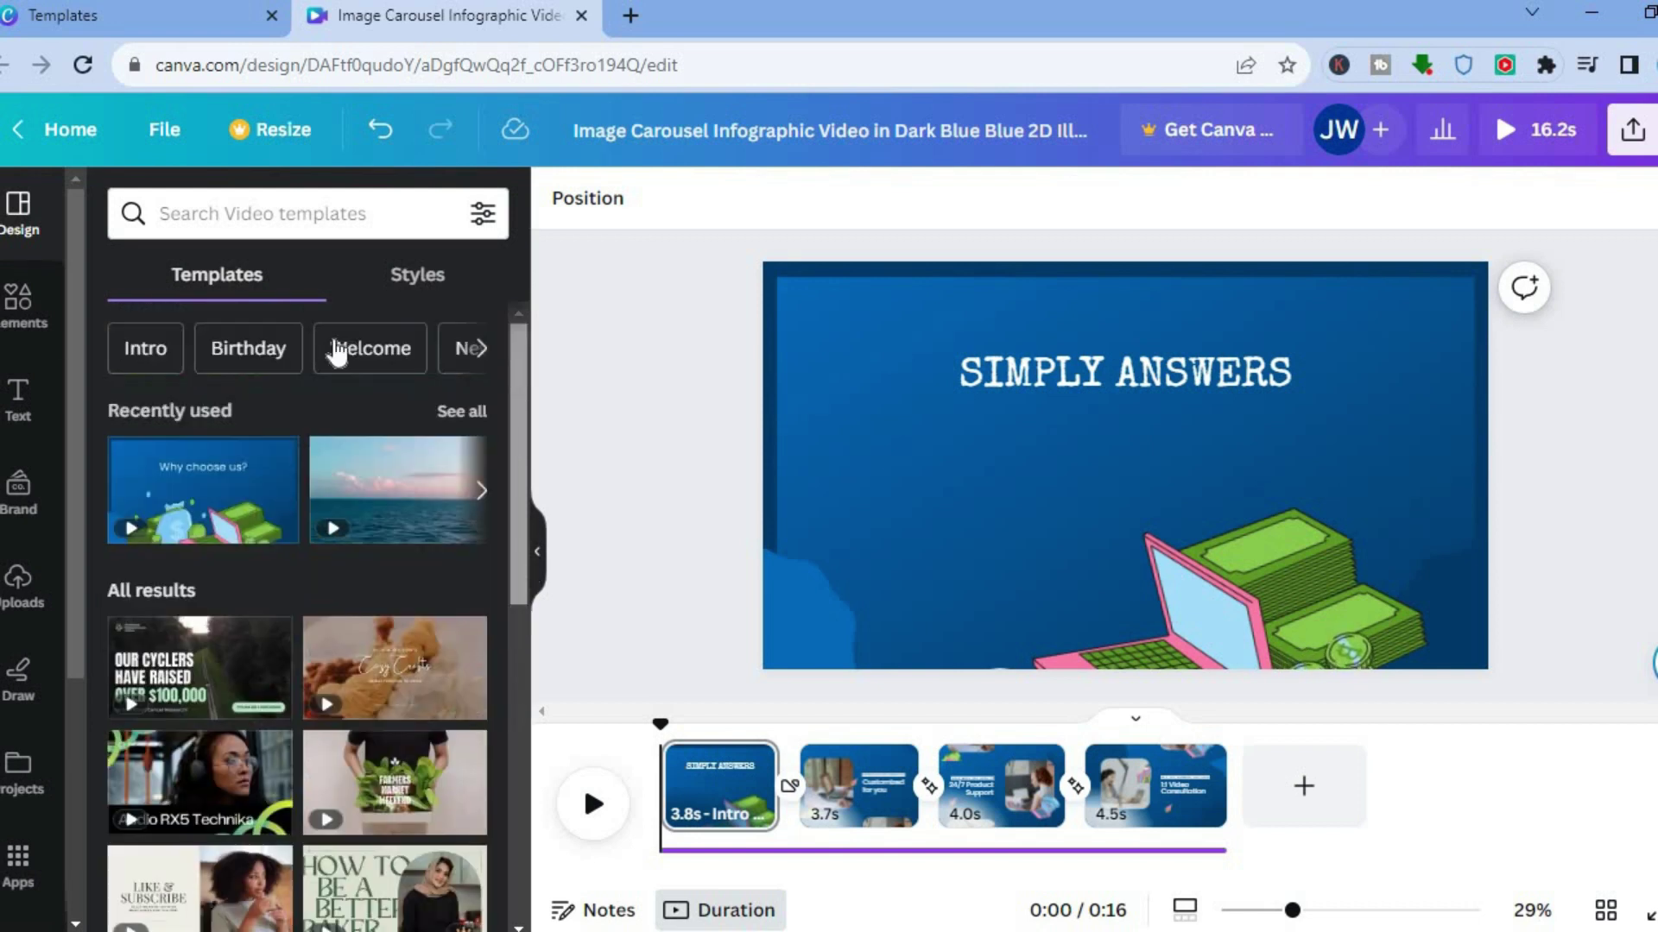
- Search Elements graphics for 'coconut tree' and place a palm tree on the intro page
left_click(35, 322)
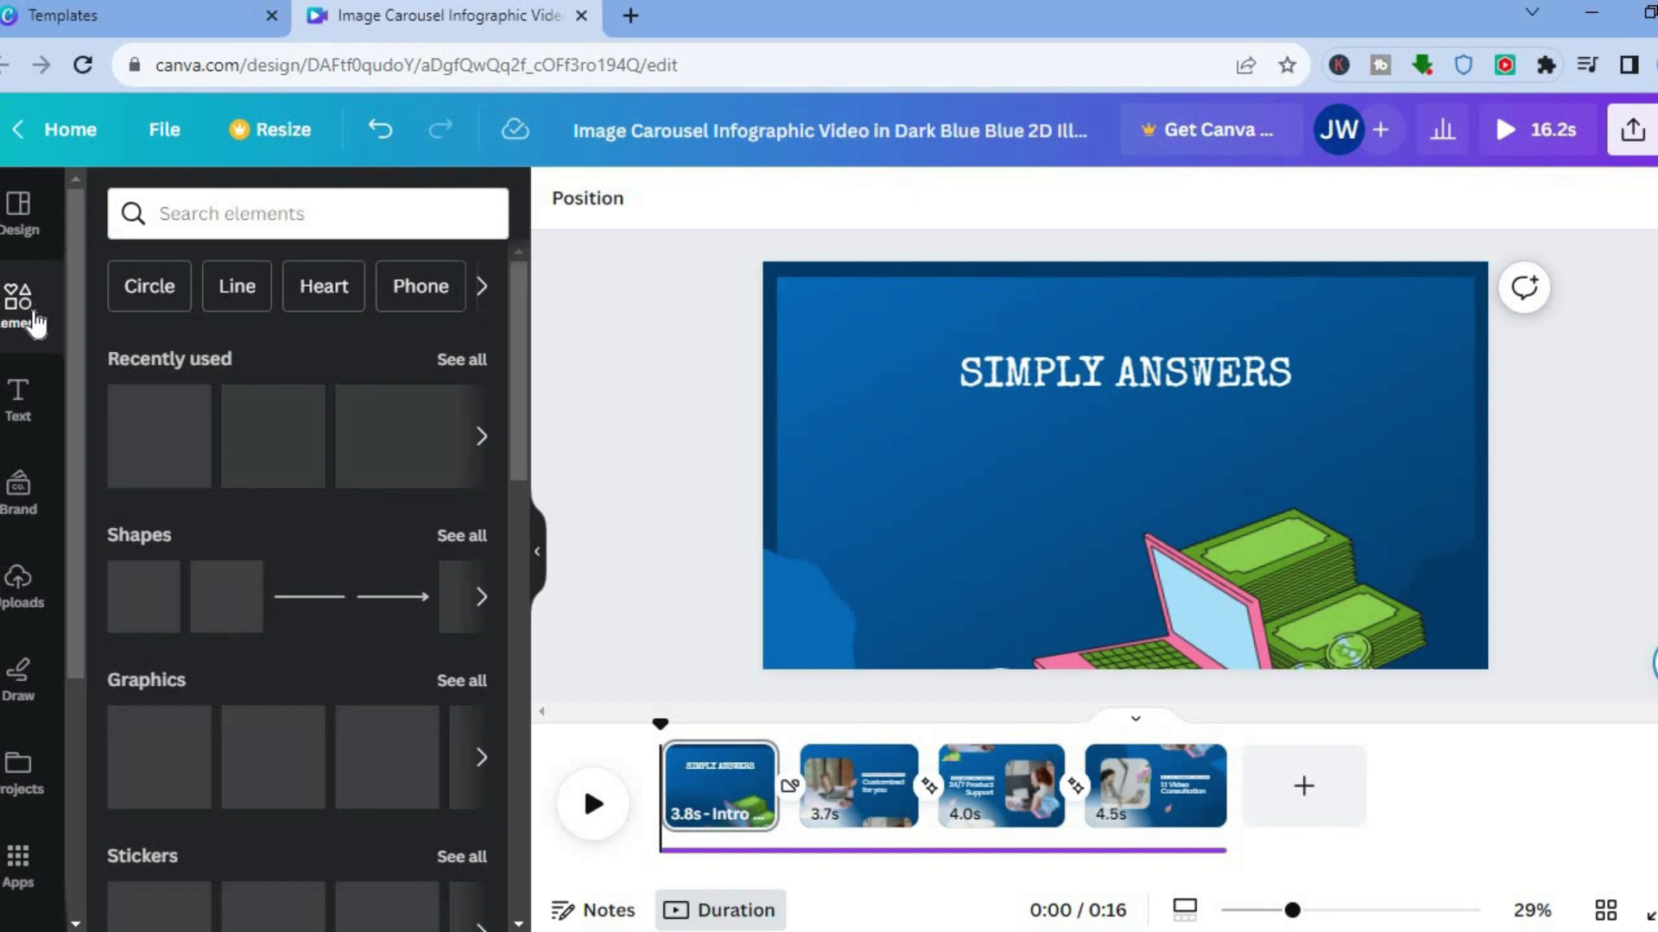
left_click(264, 211)
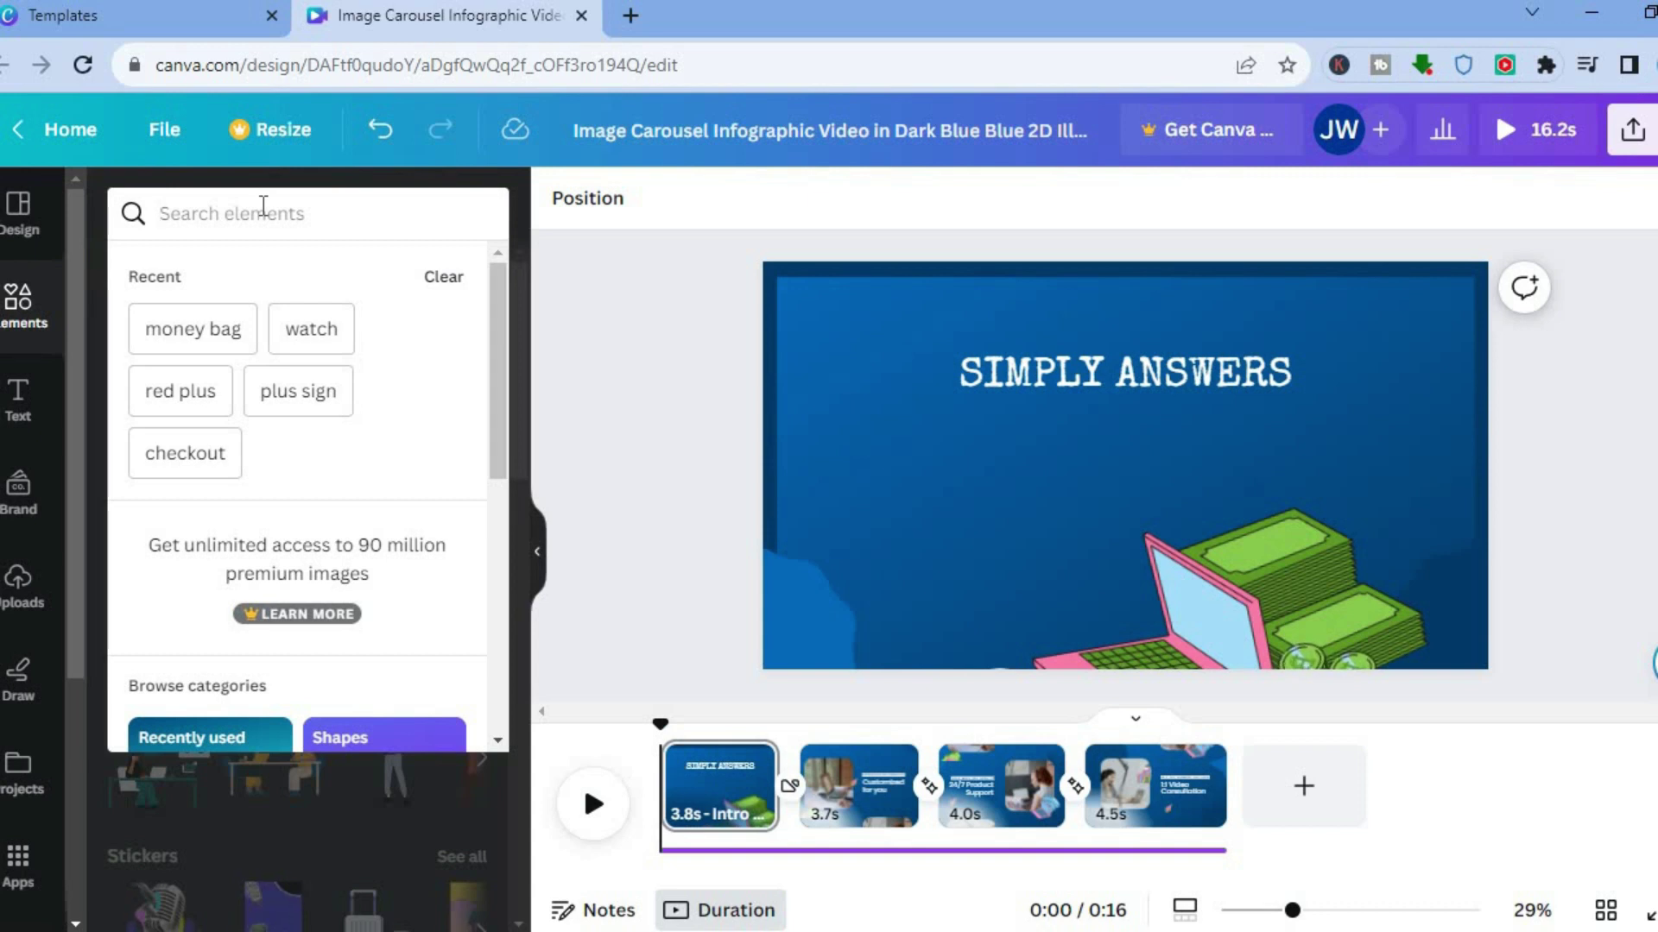
type("co")
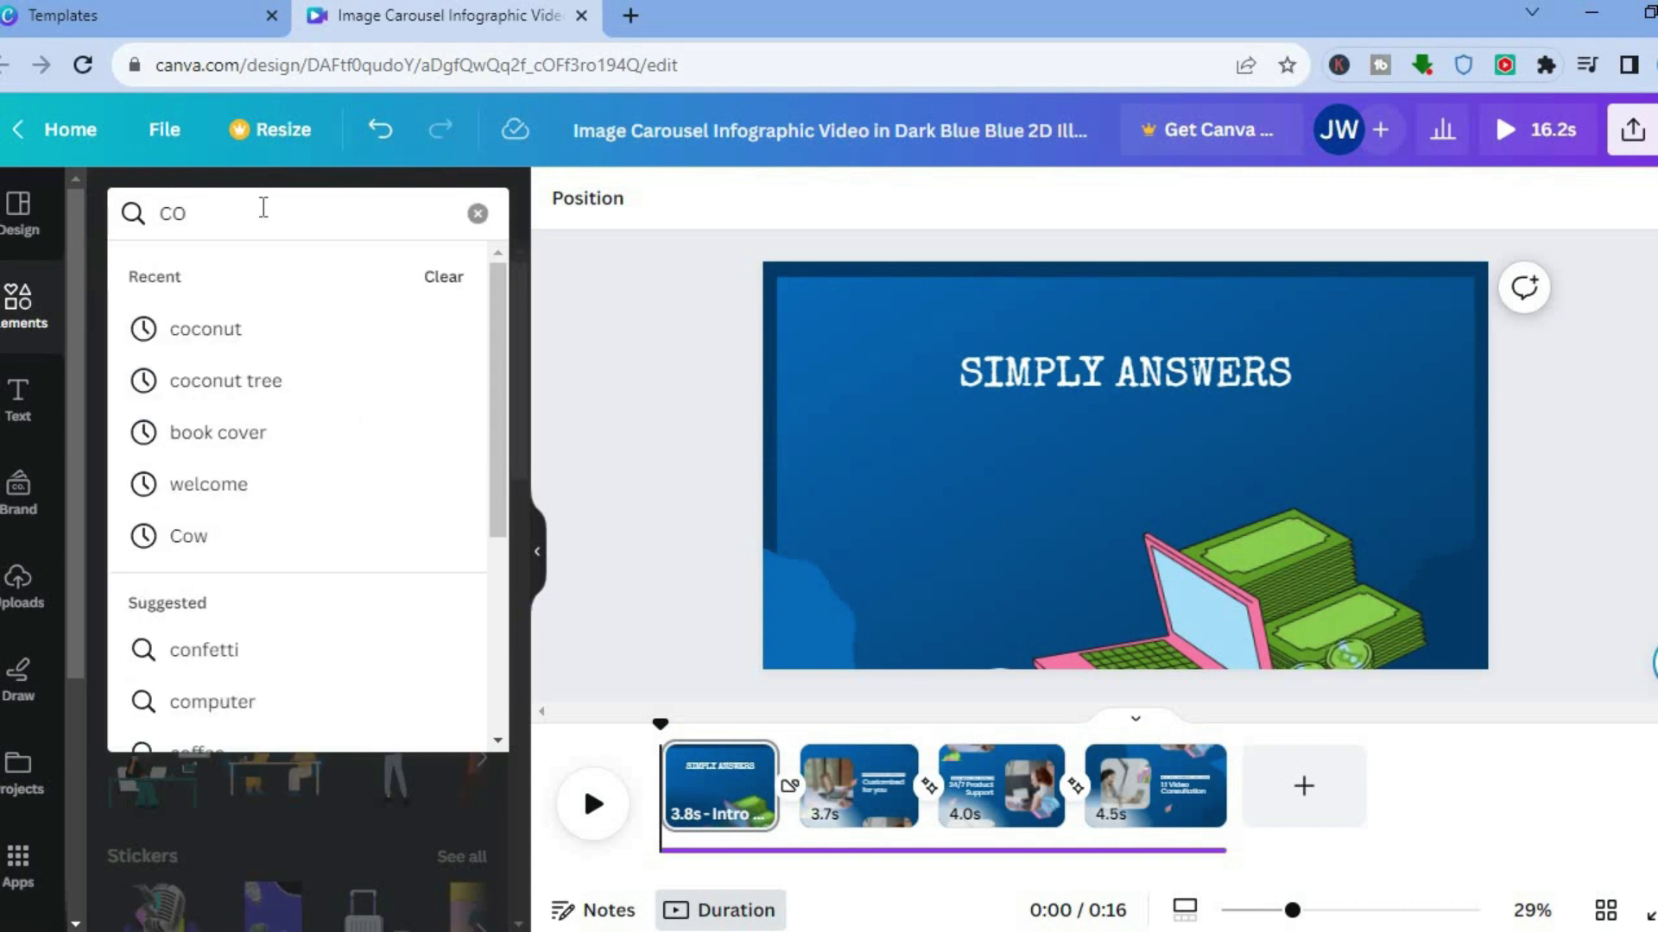
left_click(239, 392)
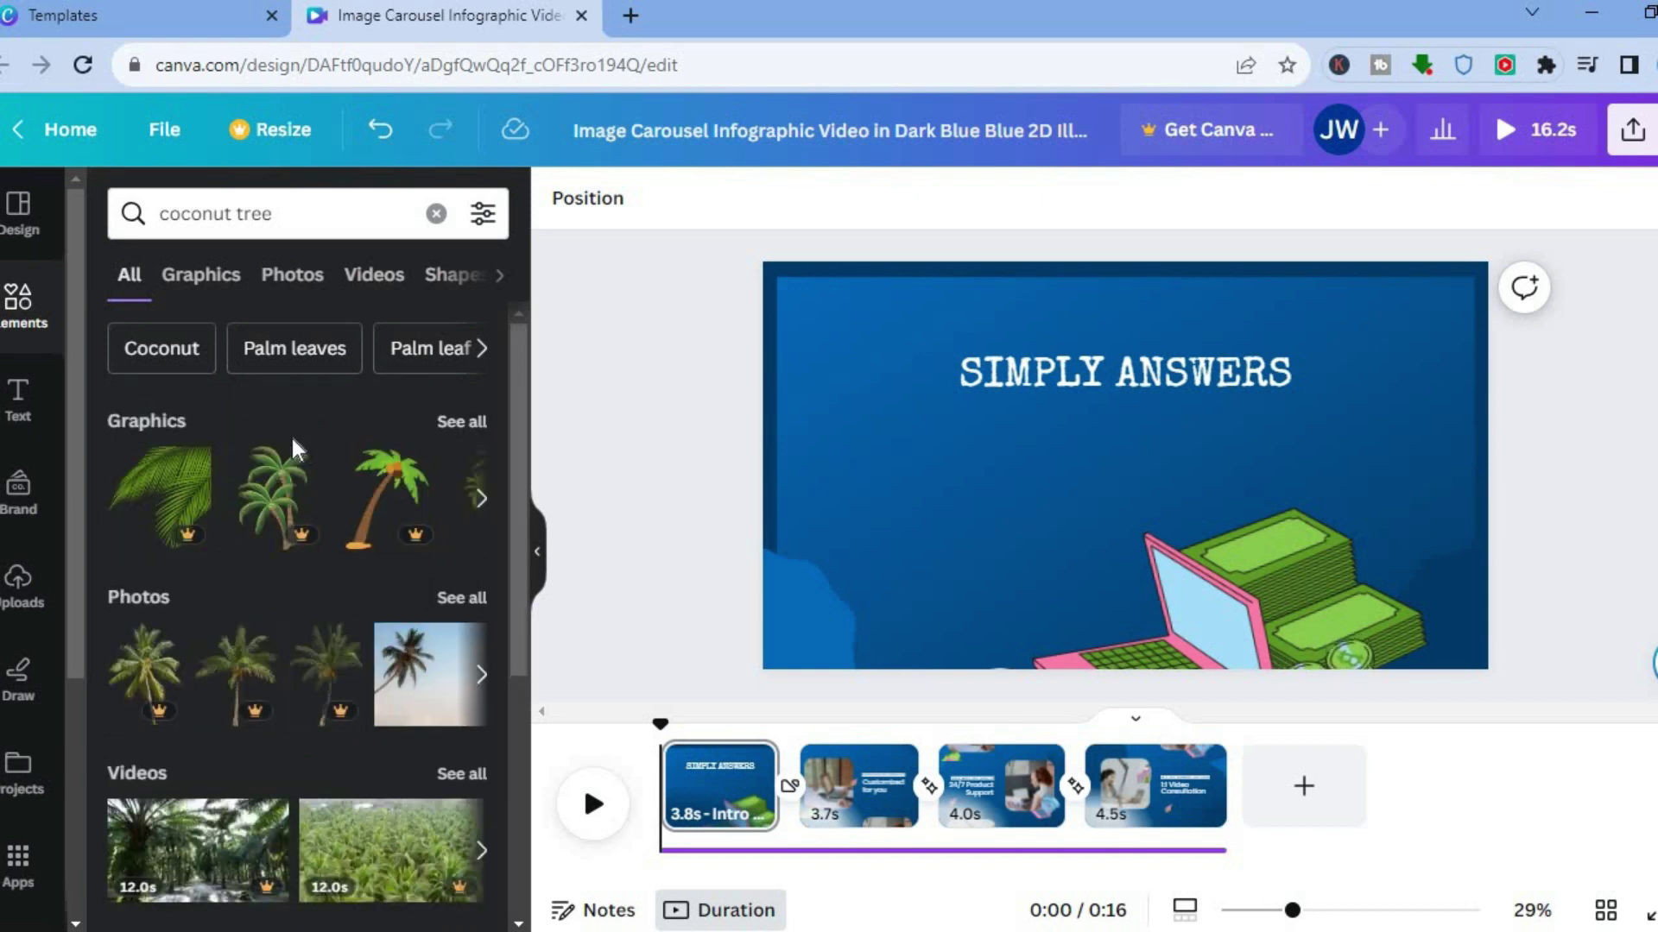
left_click(464, 418)
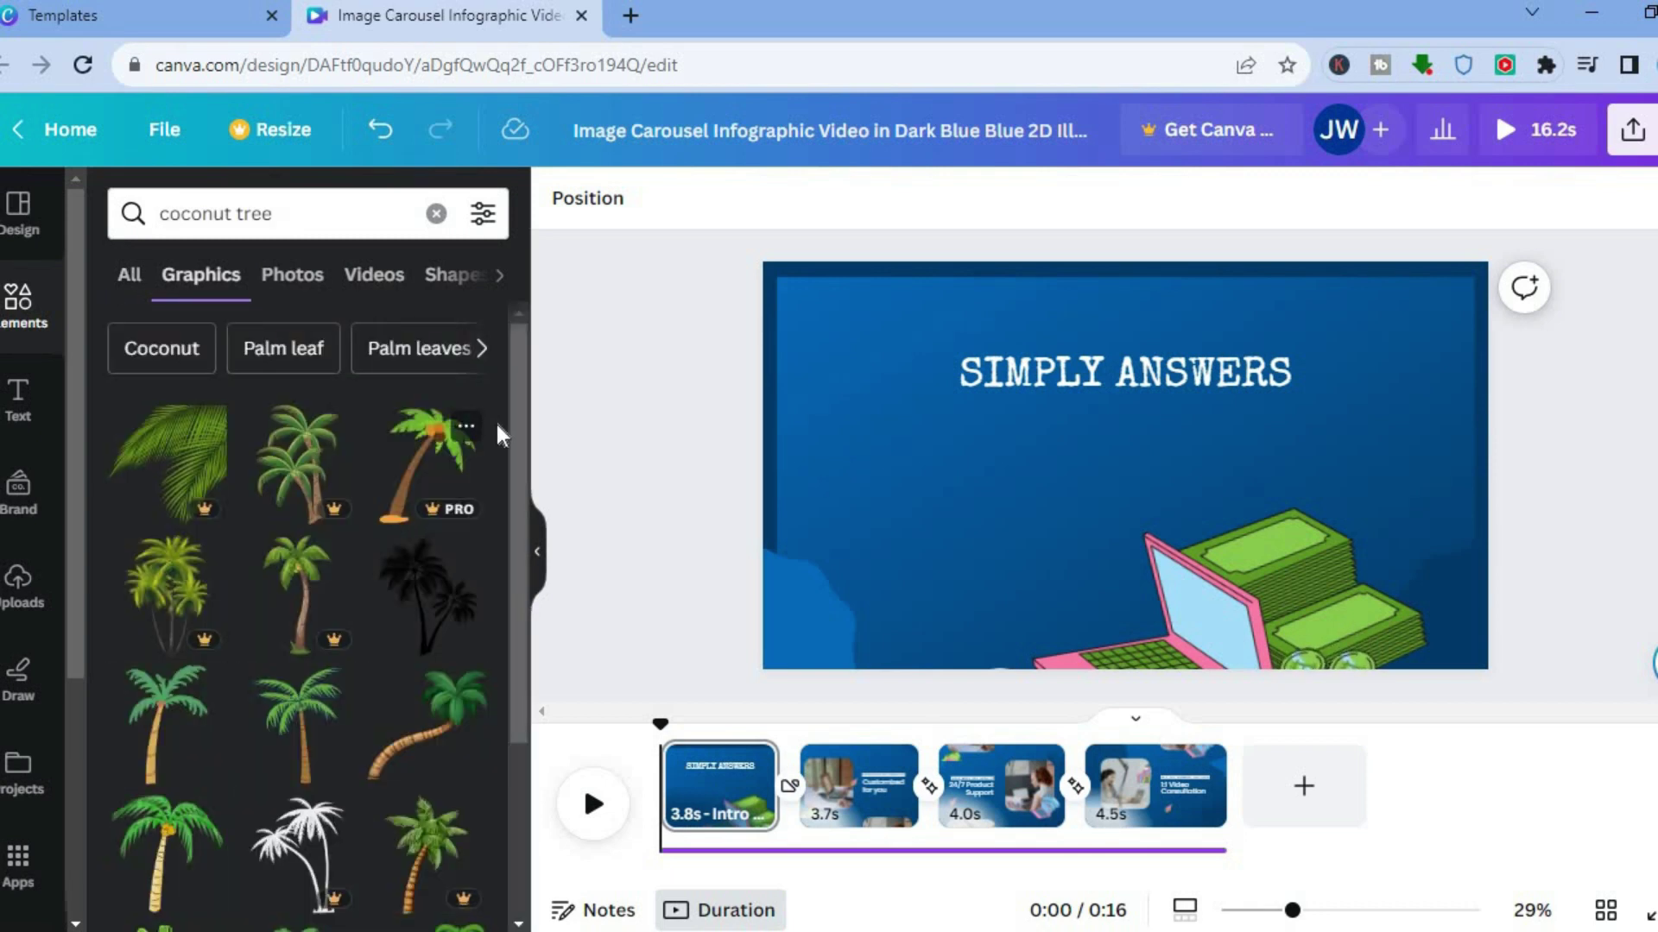
left_click_drag(515, 429, 494, 514)
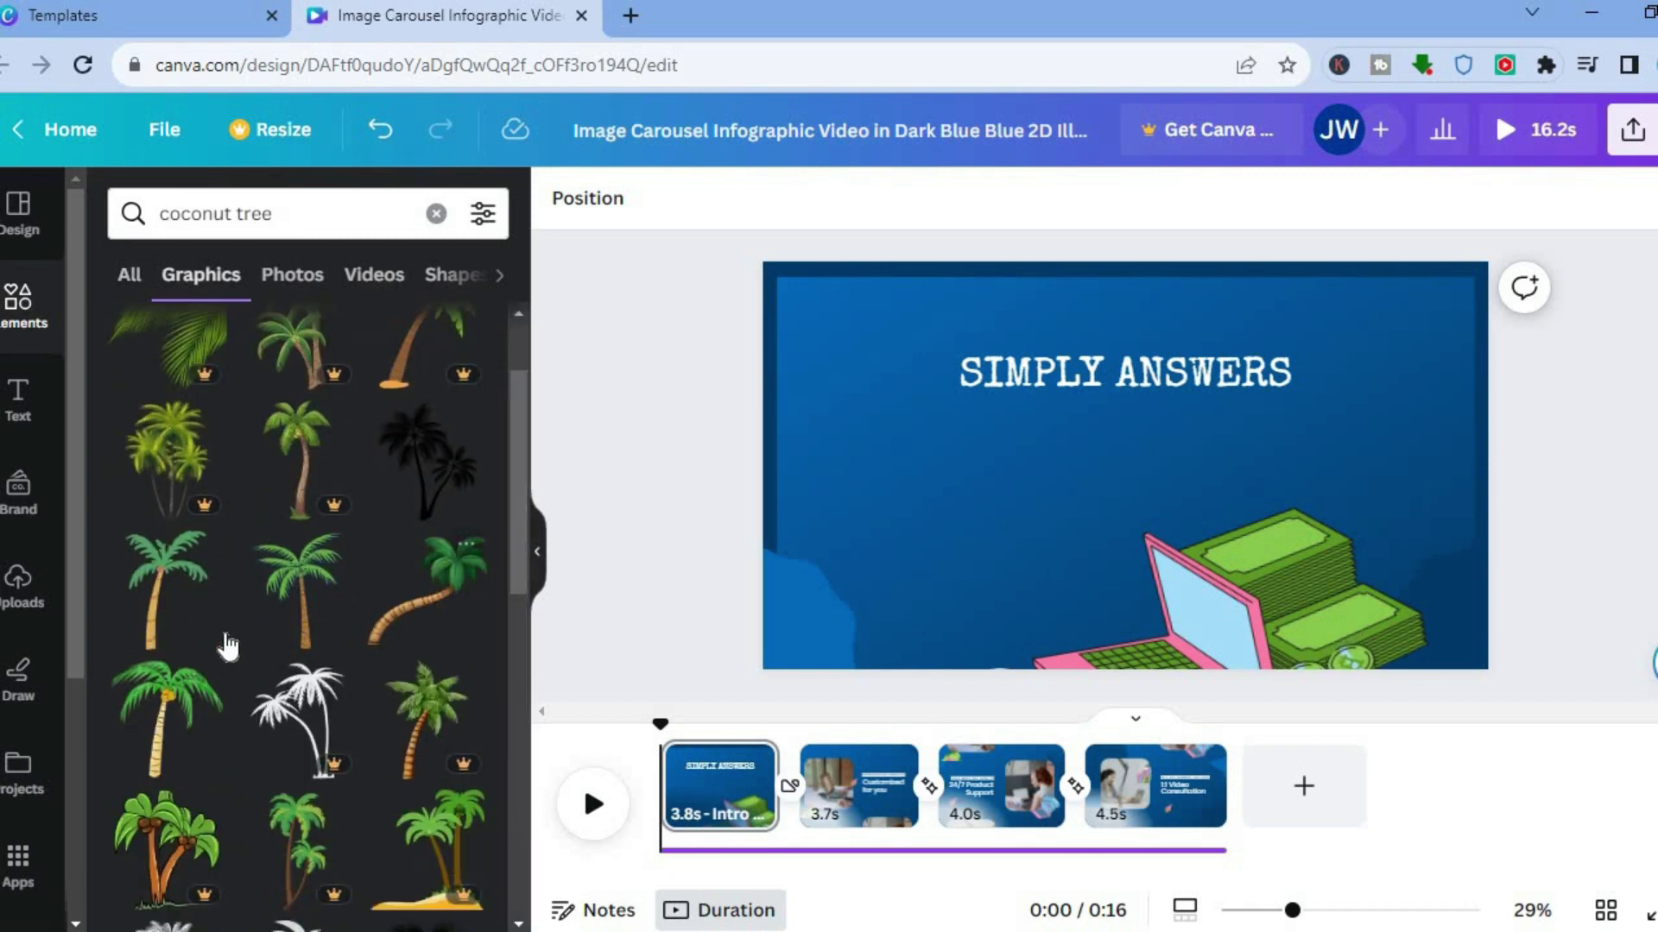
left_click_drag(187, 719, 901, 549)
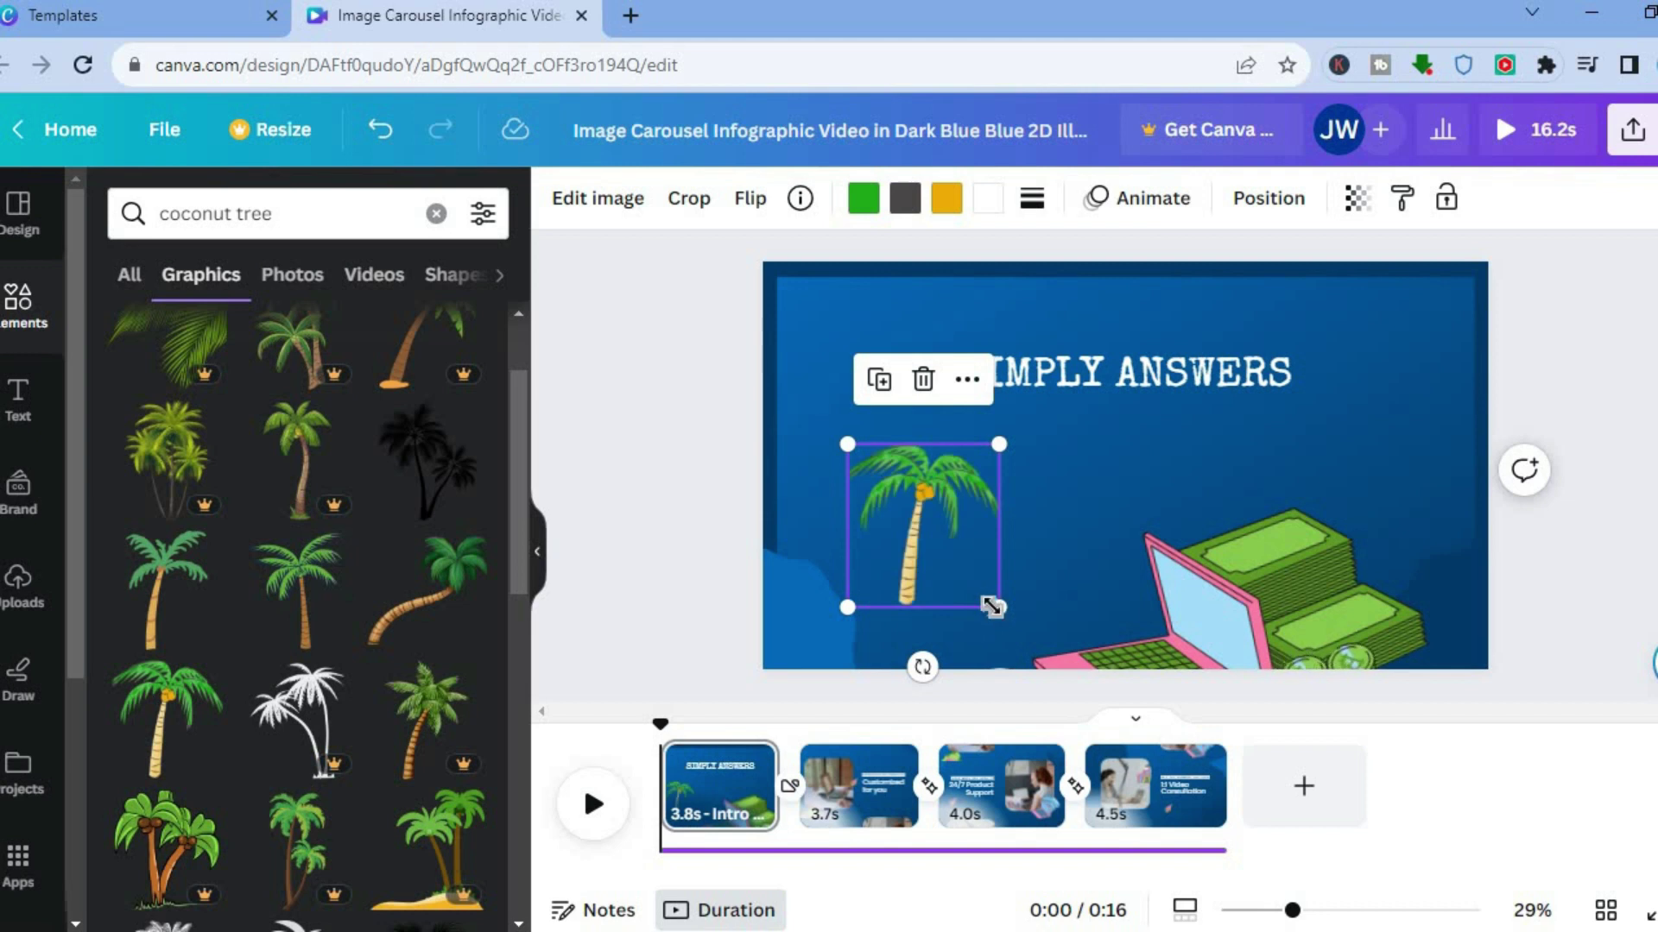
- Enlarge the palm tree graphic toward the lower left of the page
left_click_drag(993, 607, 1015, 669)
left_click_drag(845, 650, 829, 669)
left_click_drag(827, 442, 796, 411)
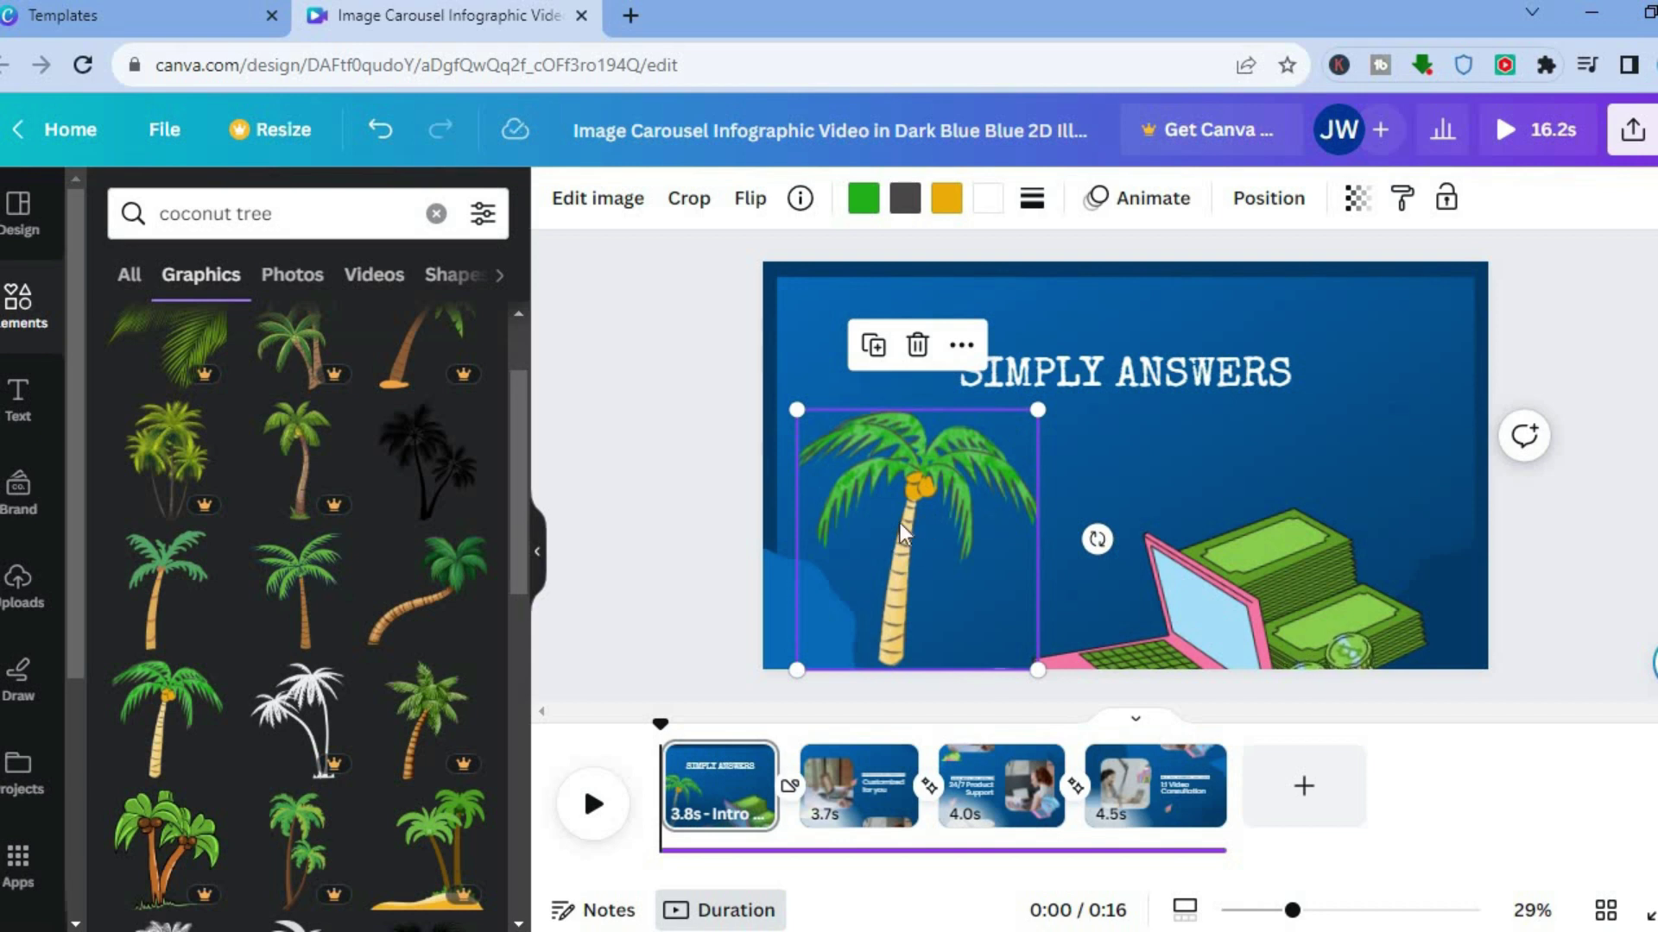
- Give the palm tree the Pan animation and open the page 1–2 transition
left_click(1136, 200)
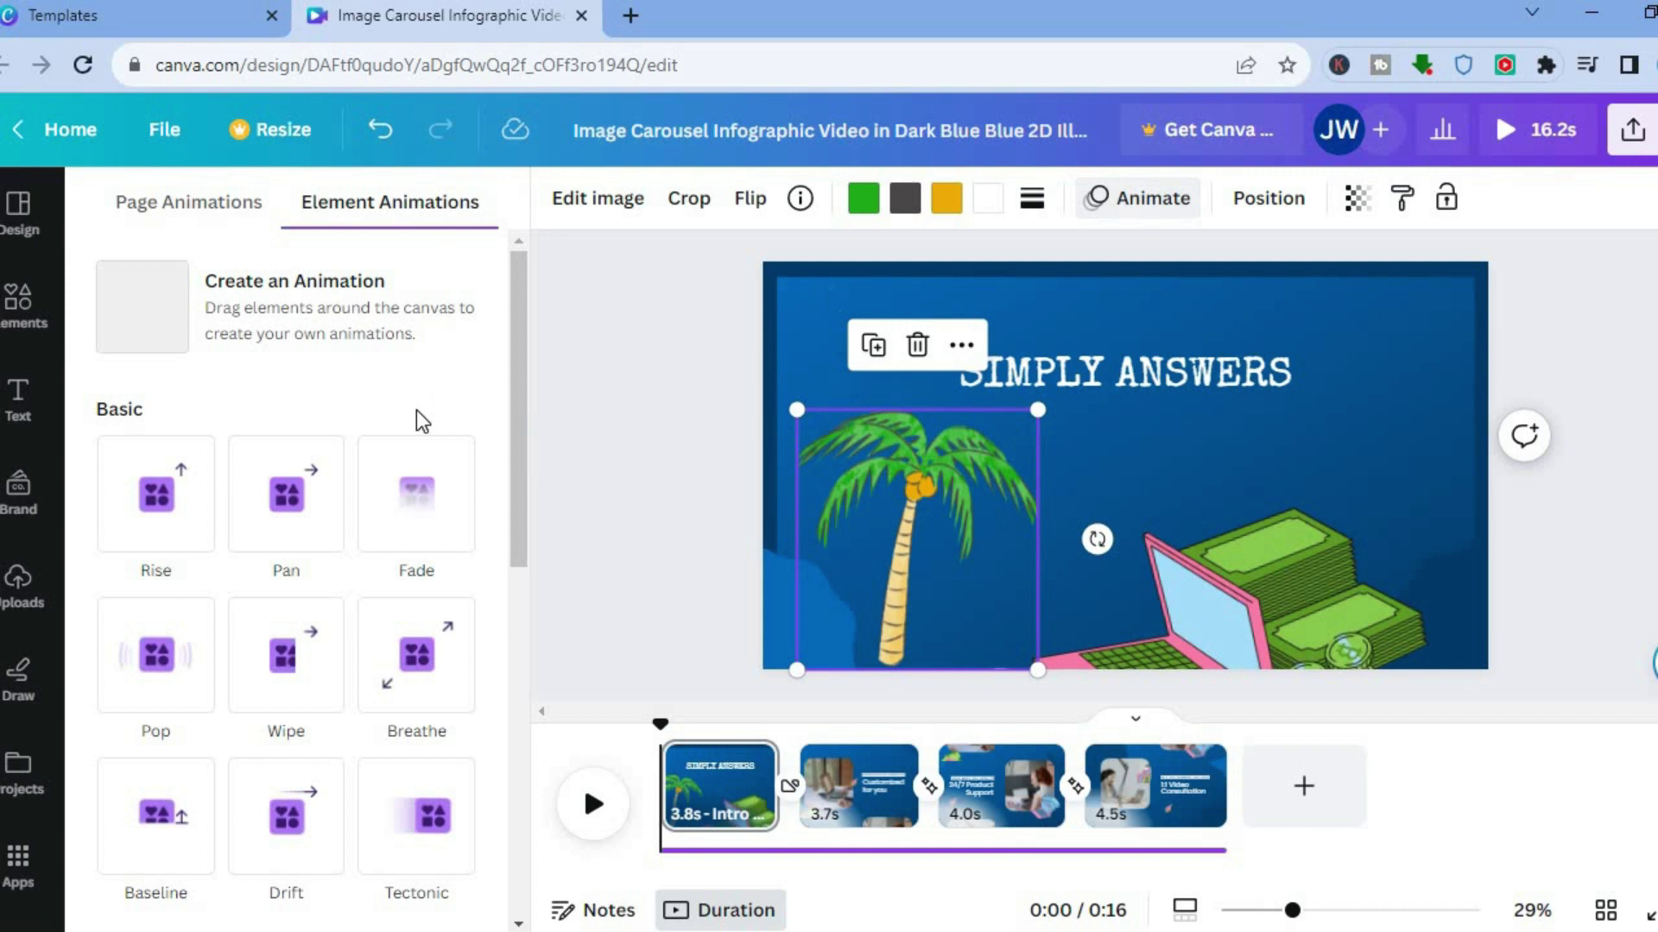
left_click(283, 528)
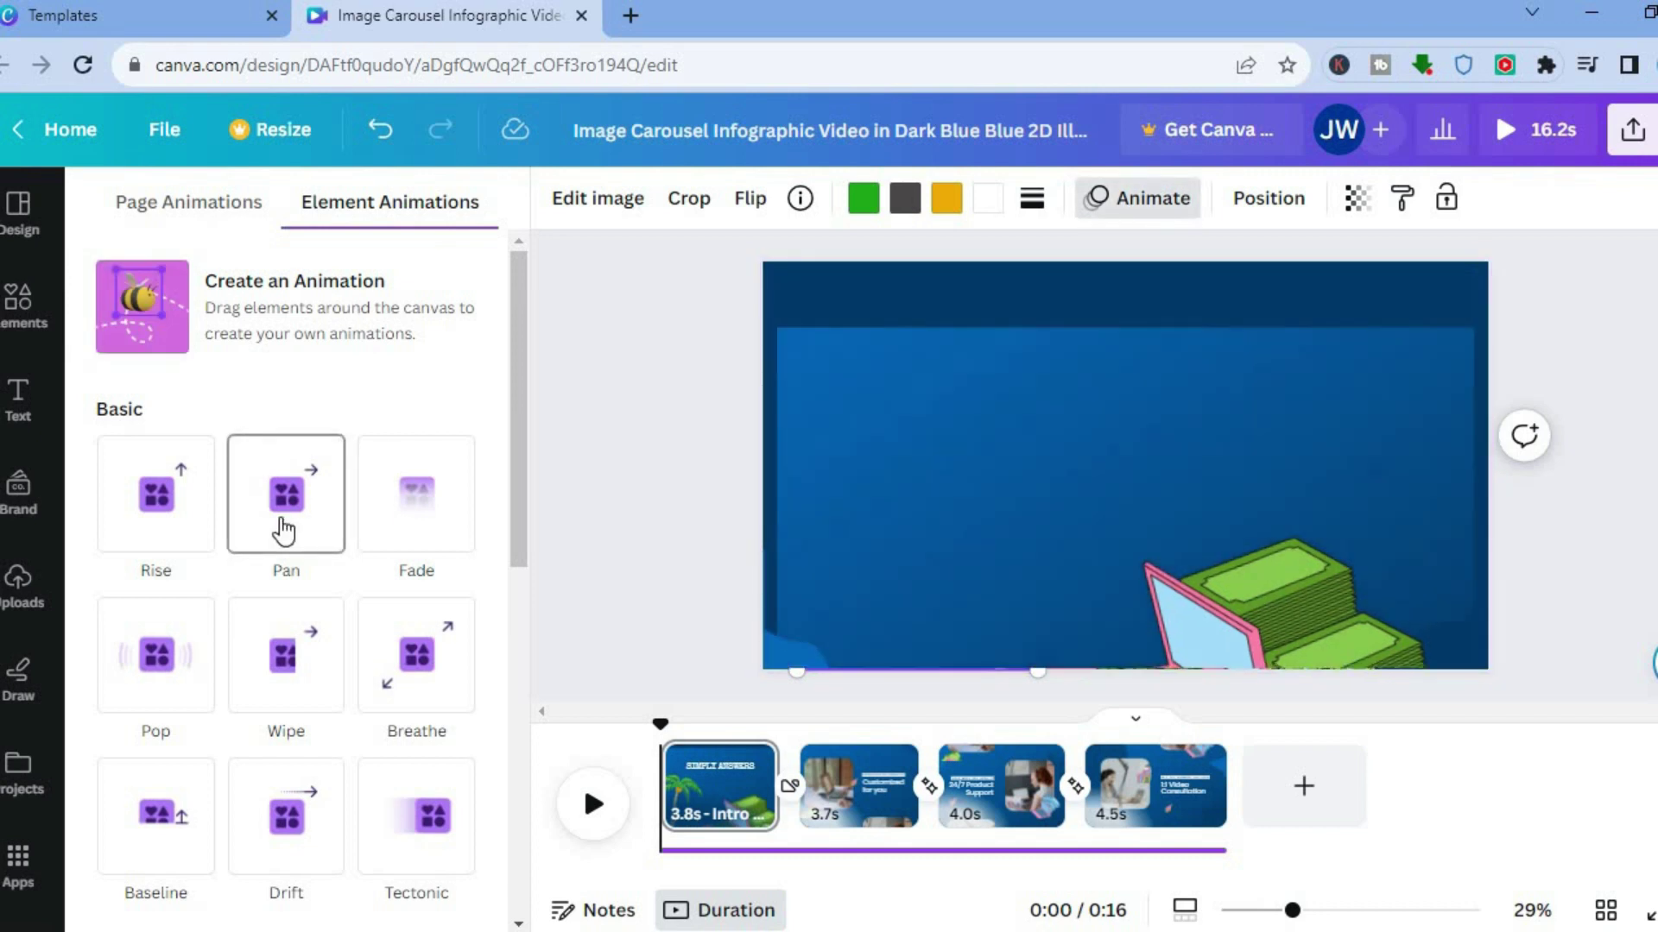
left_click(413, 521)
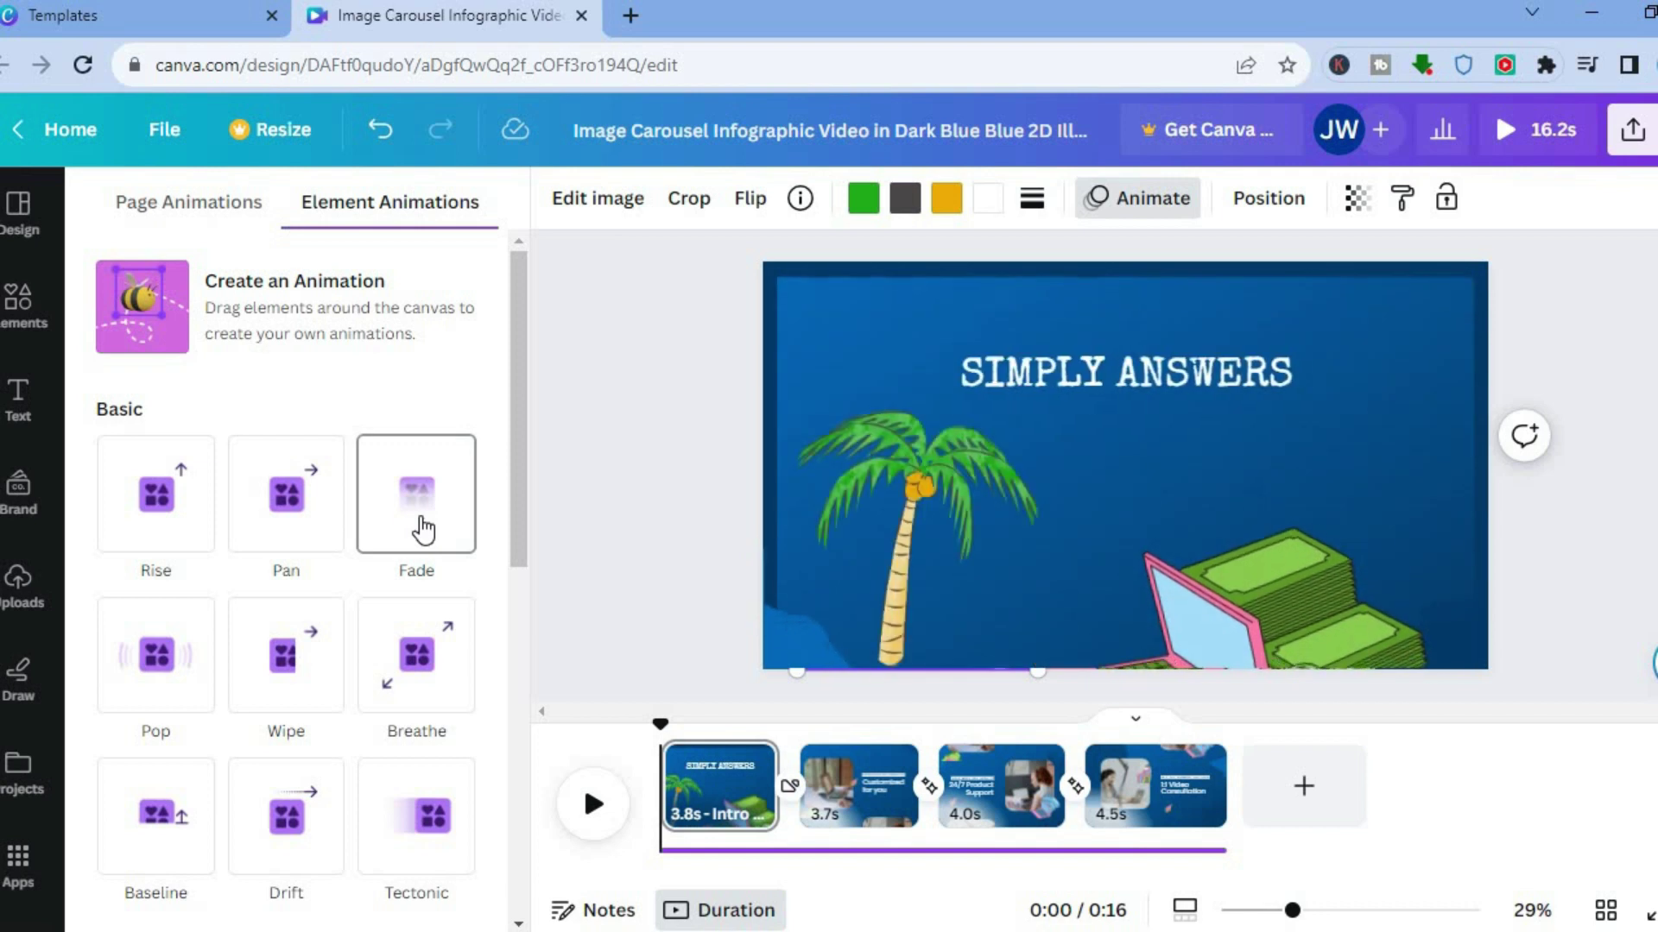
left_click(231, 712)
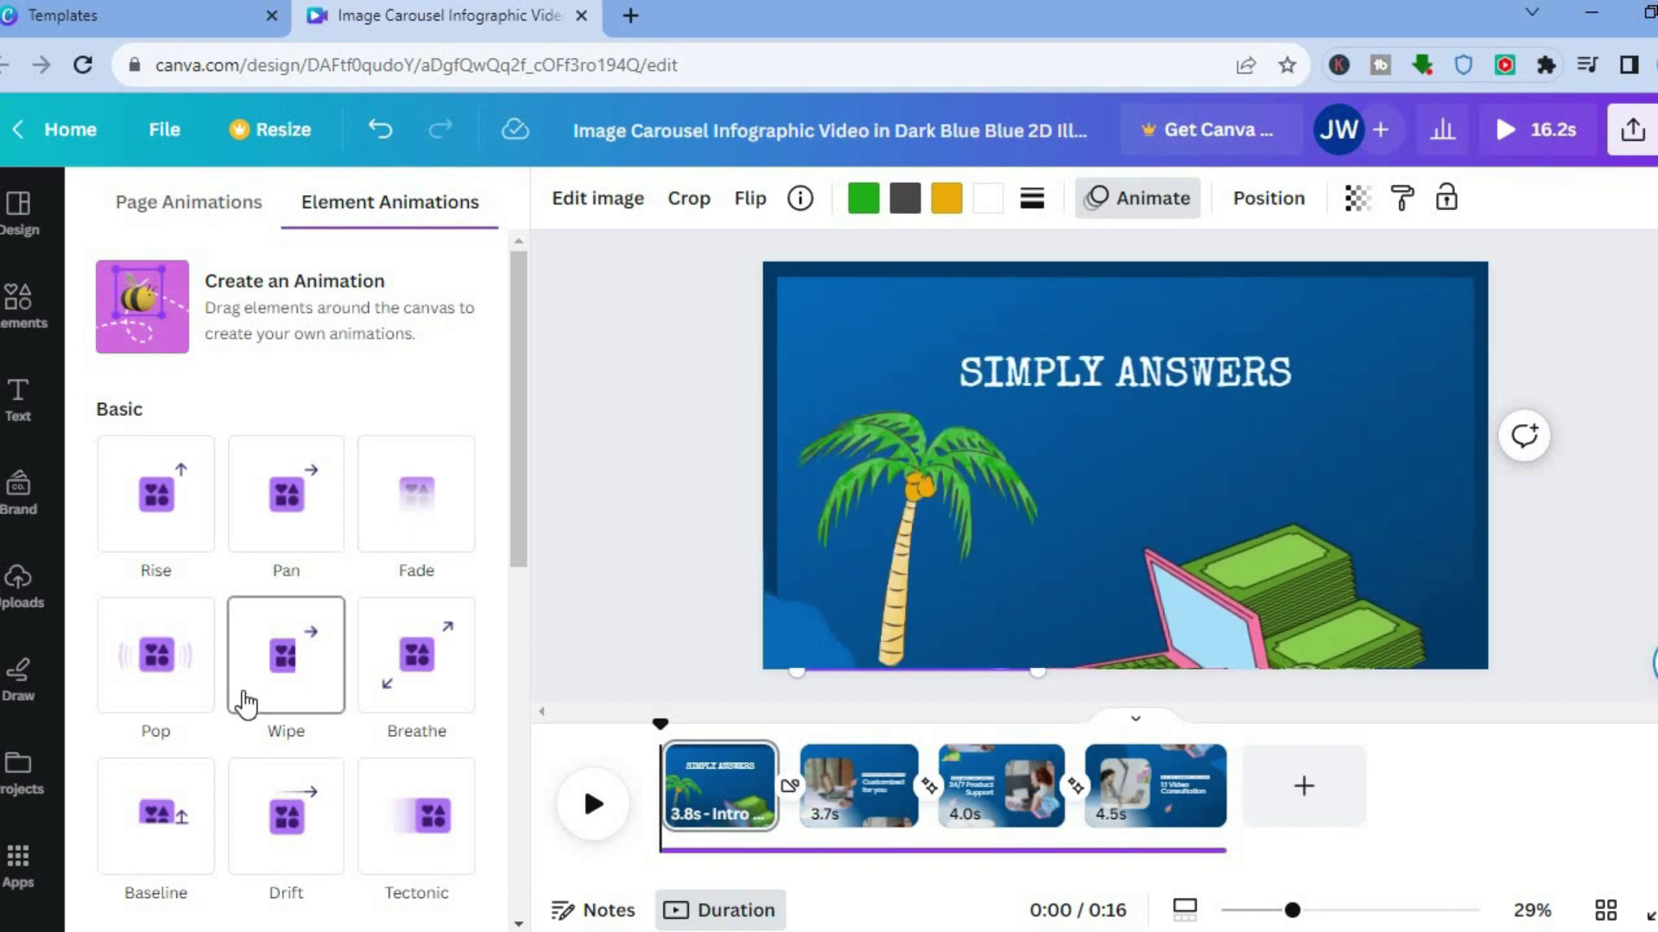
left_click(130, 474)
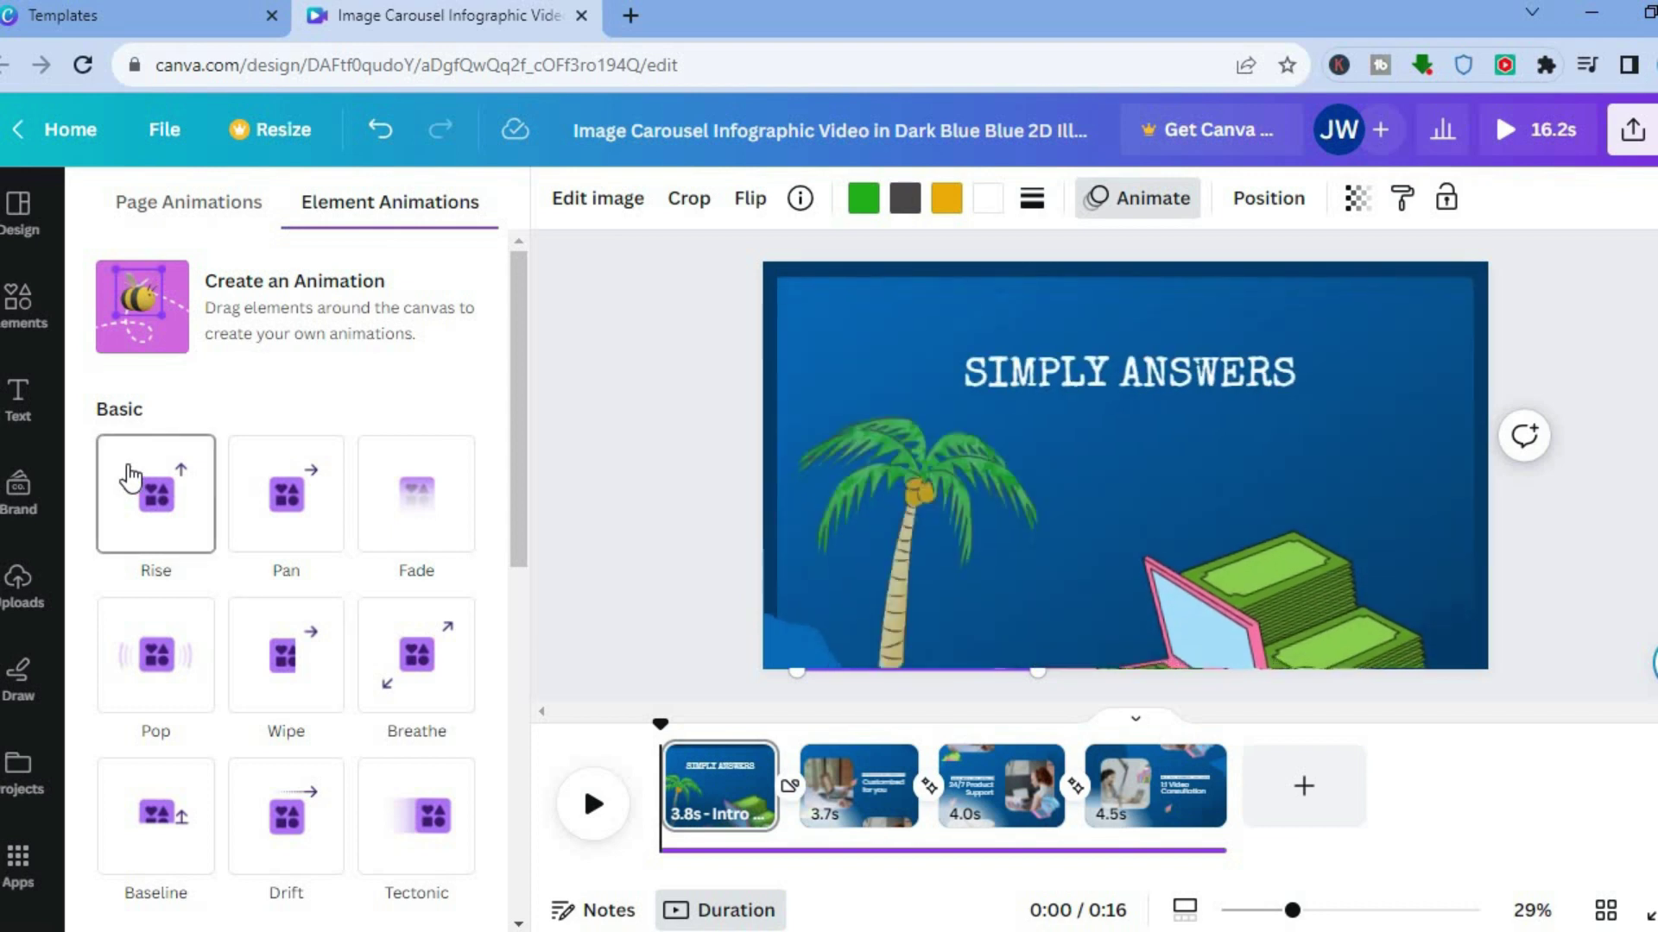
left_click(270, 497)
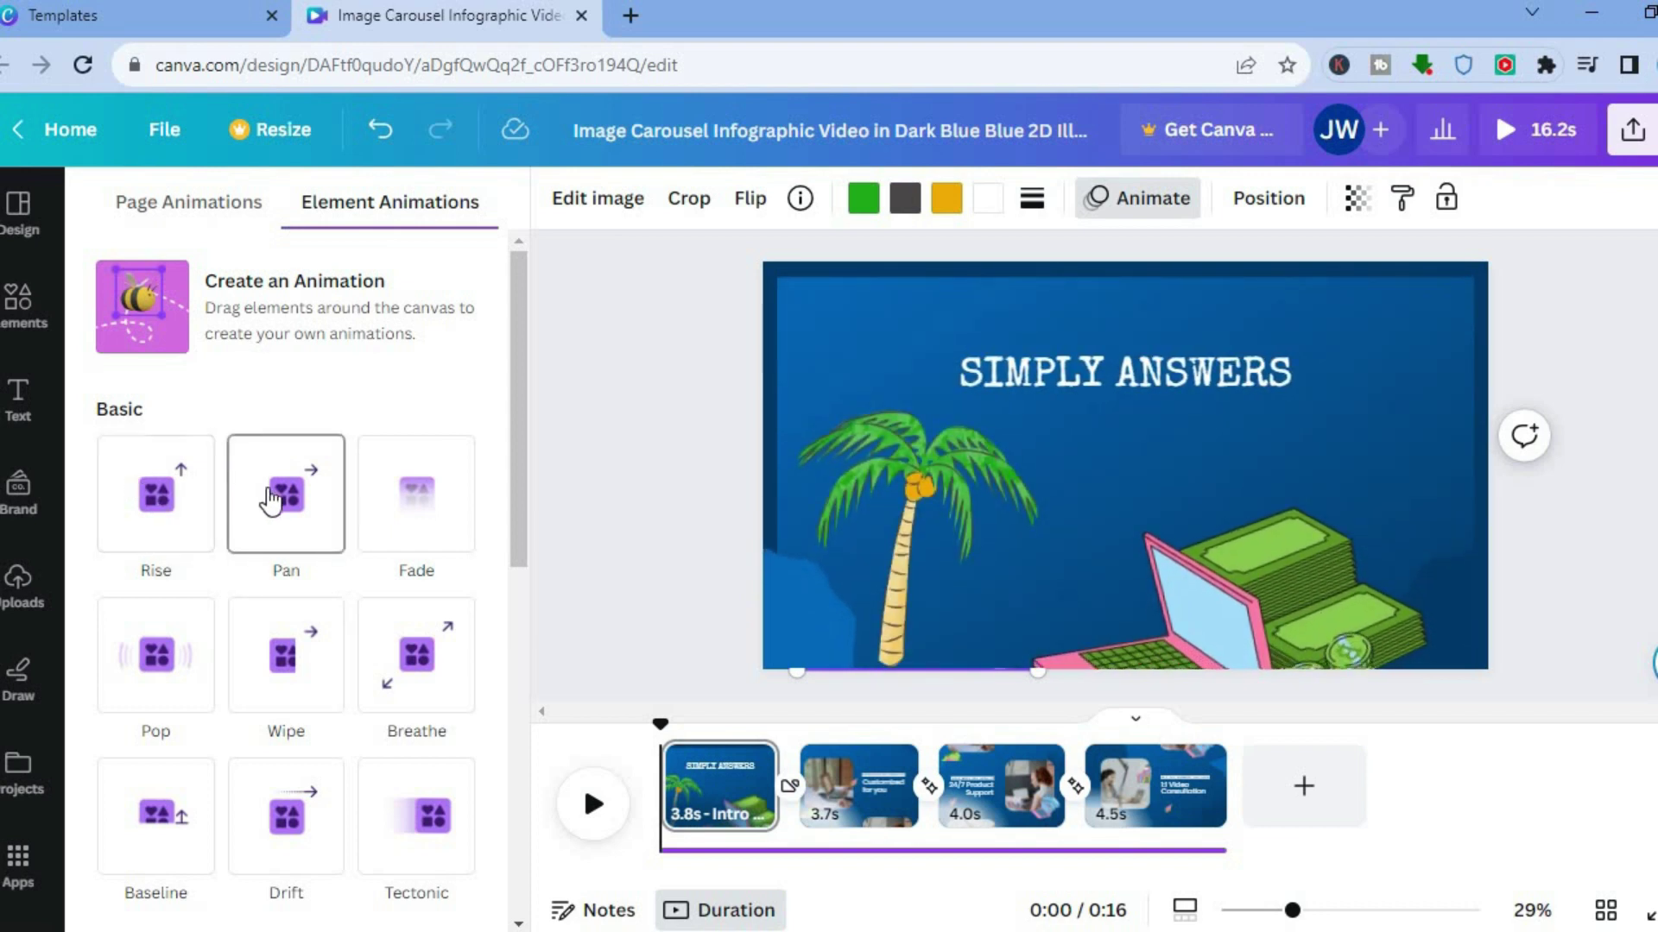
left_click(270, 499)
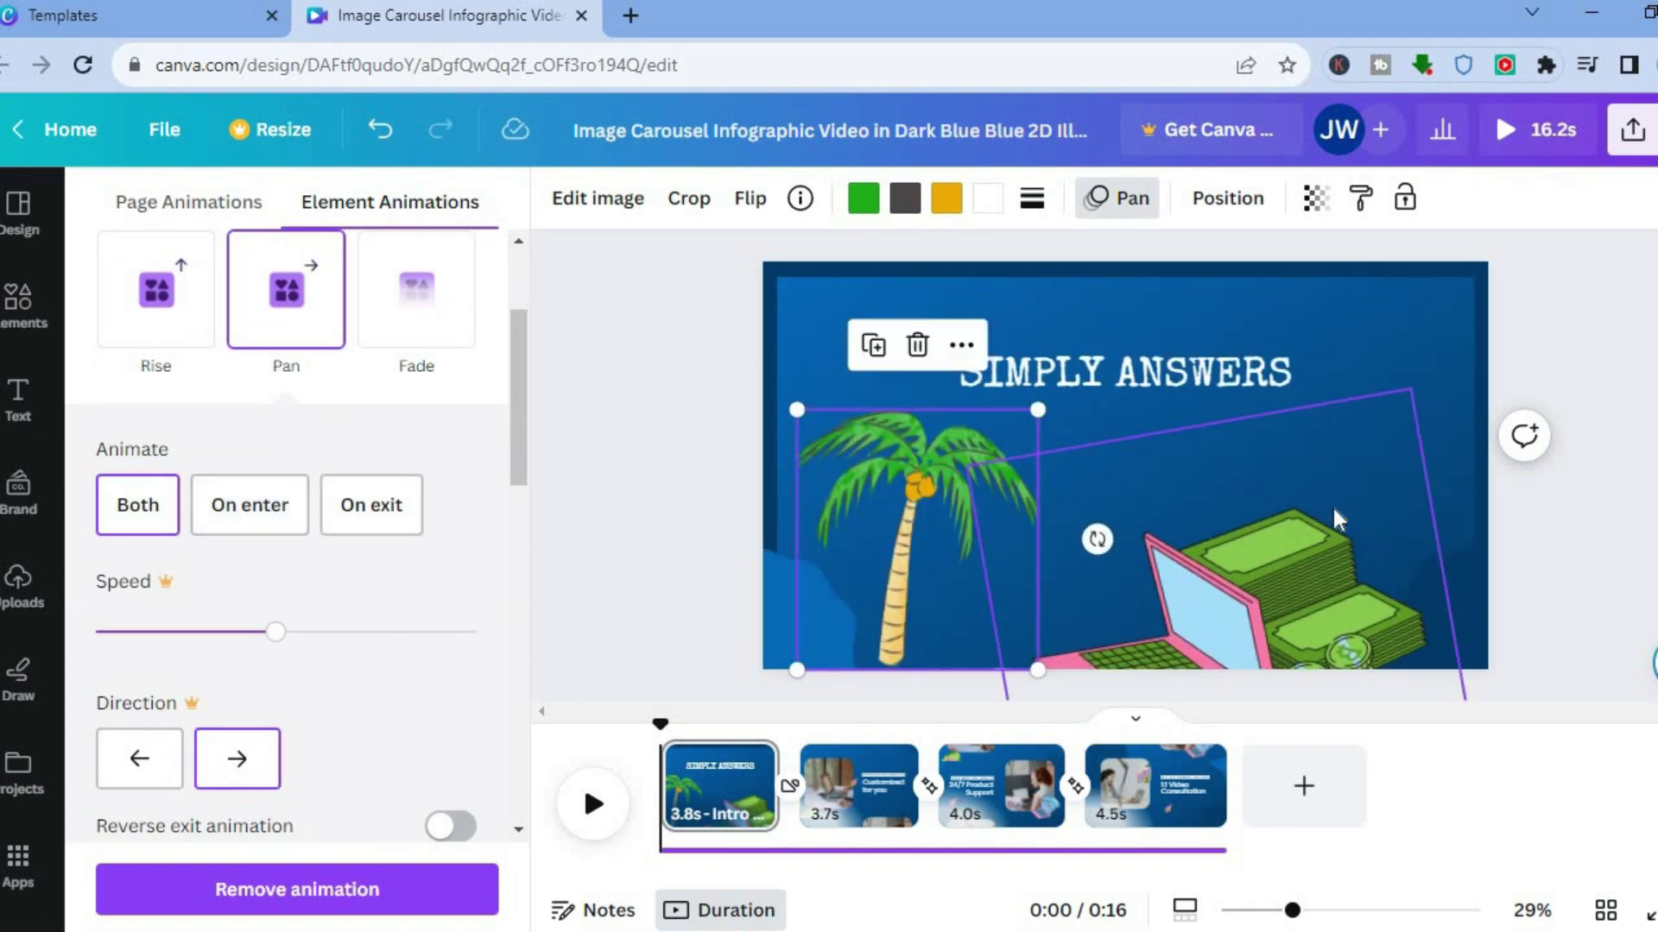
left_click(1019, 664)
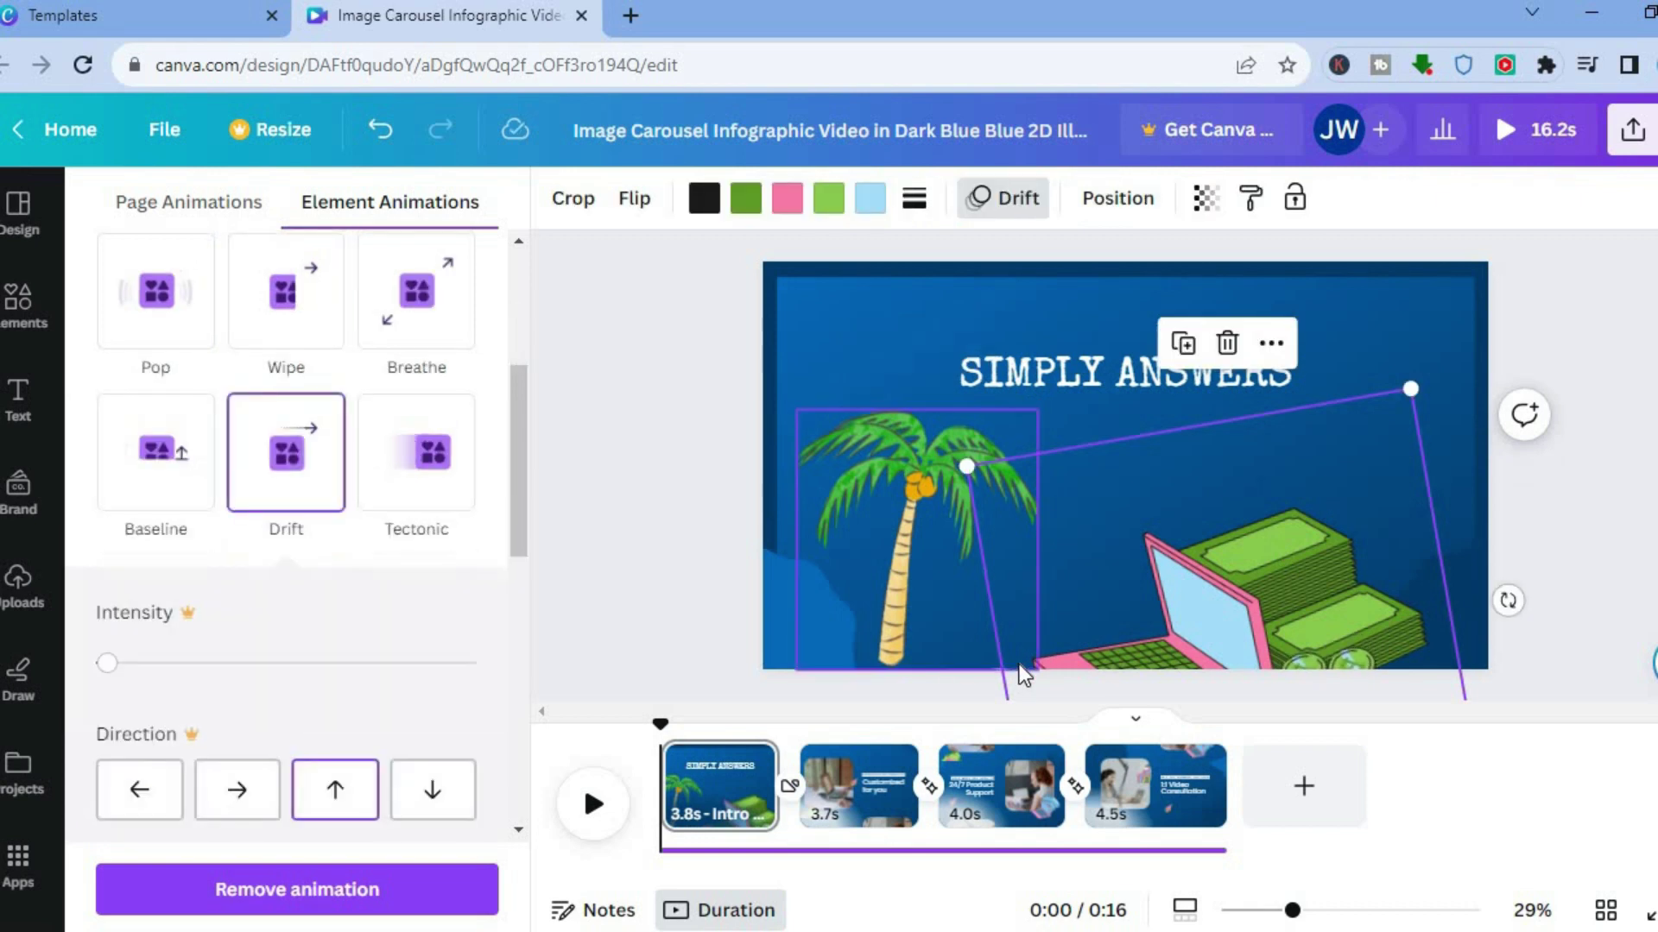
left_click(788, 790)
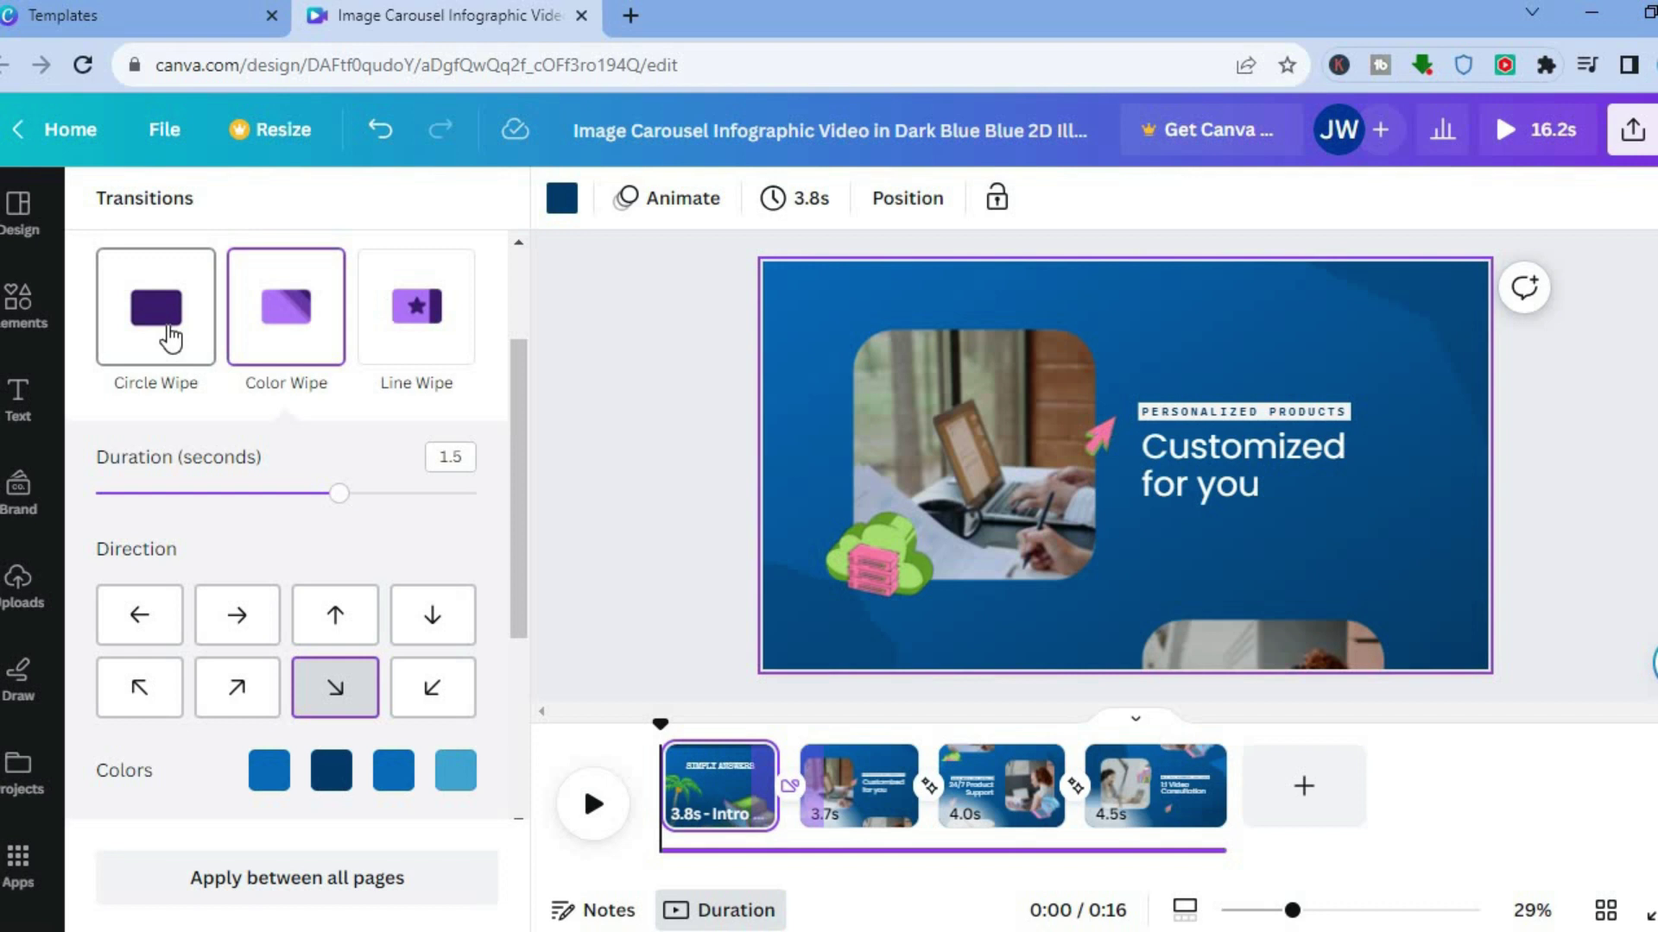
- Choose Circle Wipe for the page 1–2 transition and show the page thumbnails
left_click(170, 337)
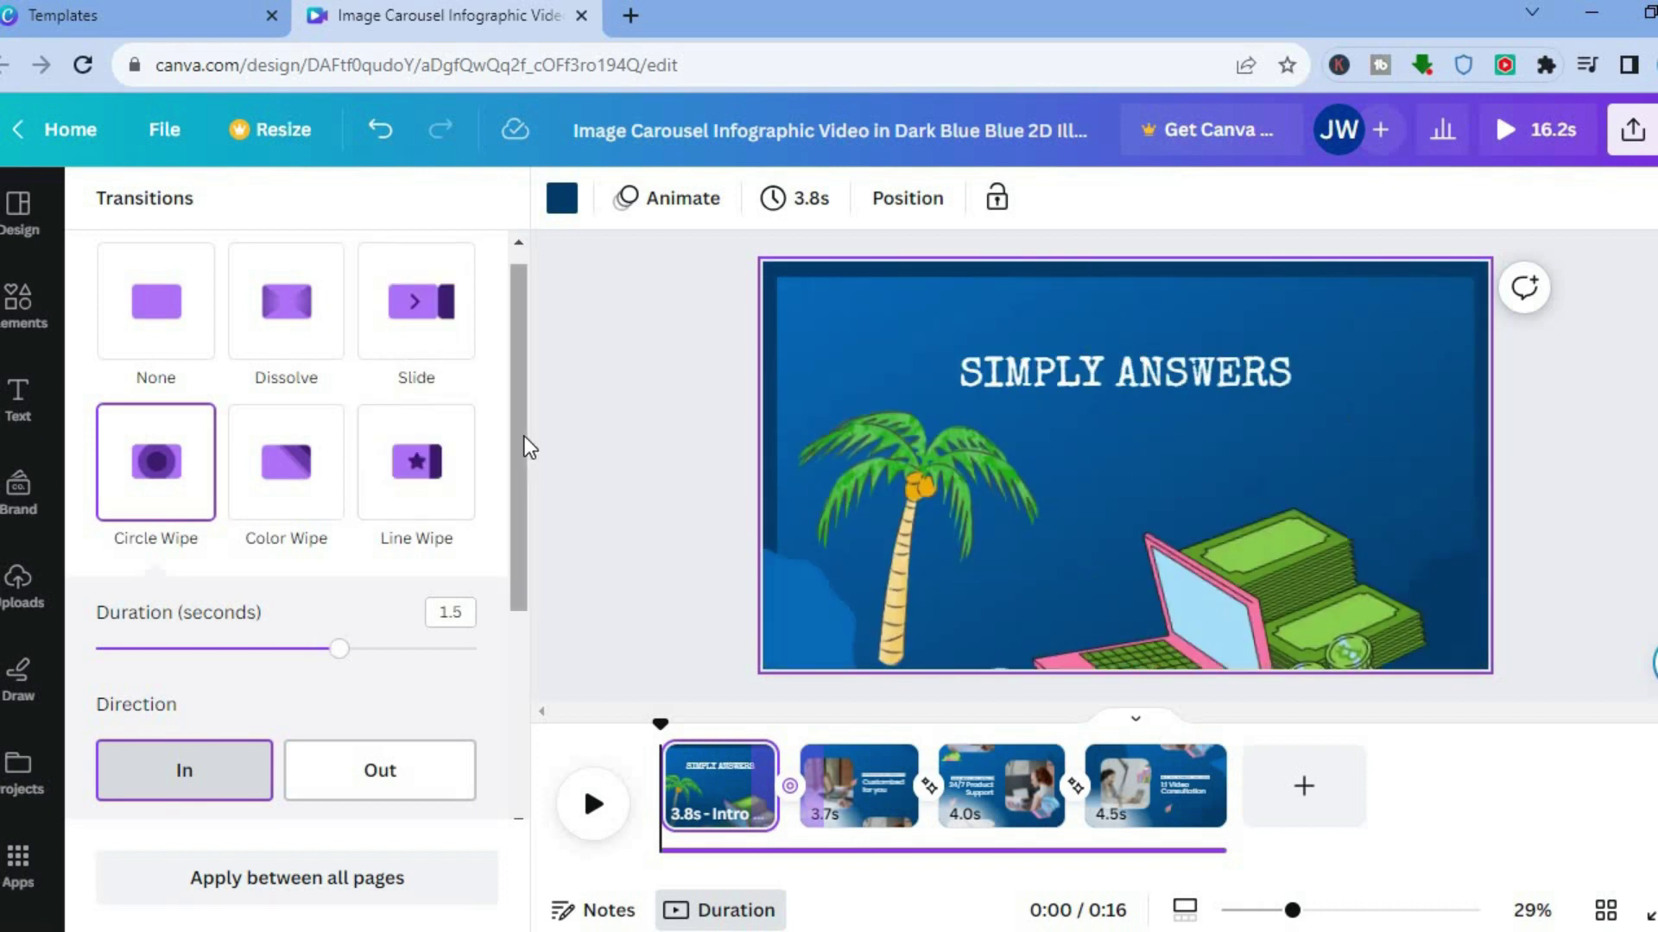
scroll(523, 609, "down", 3)
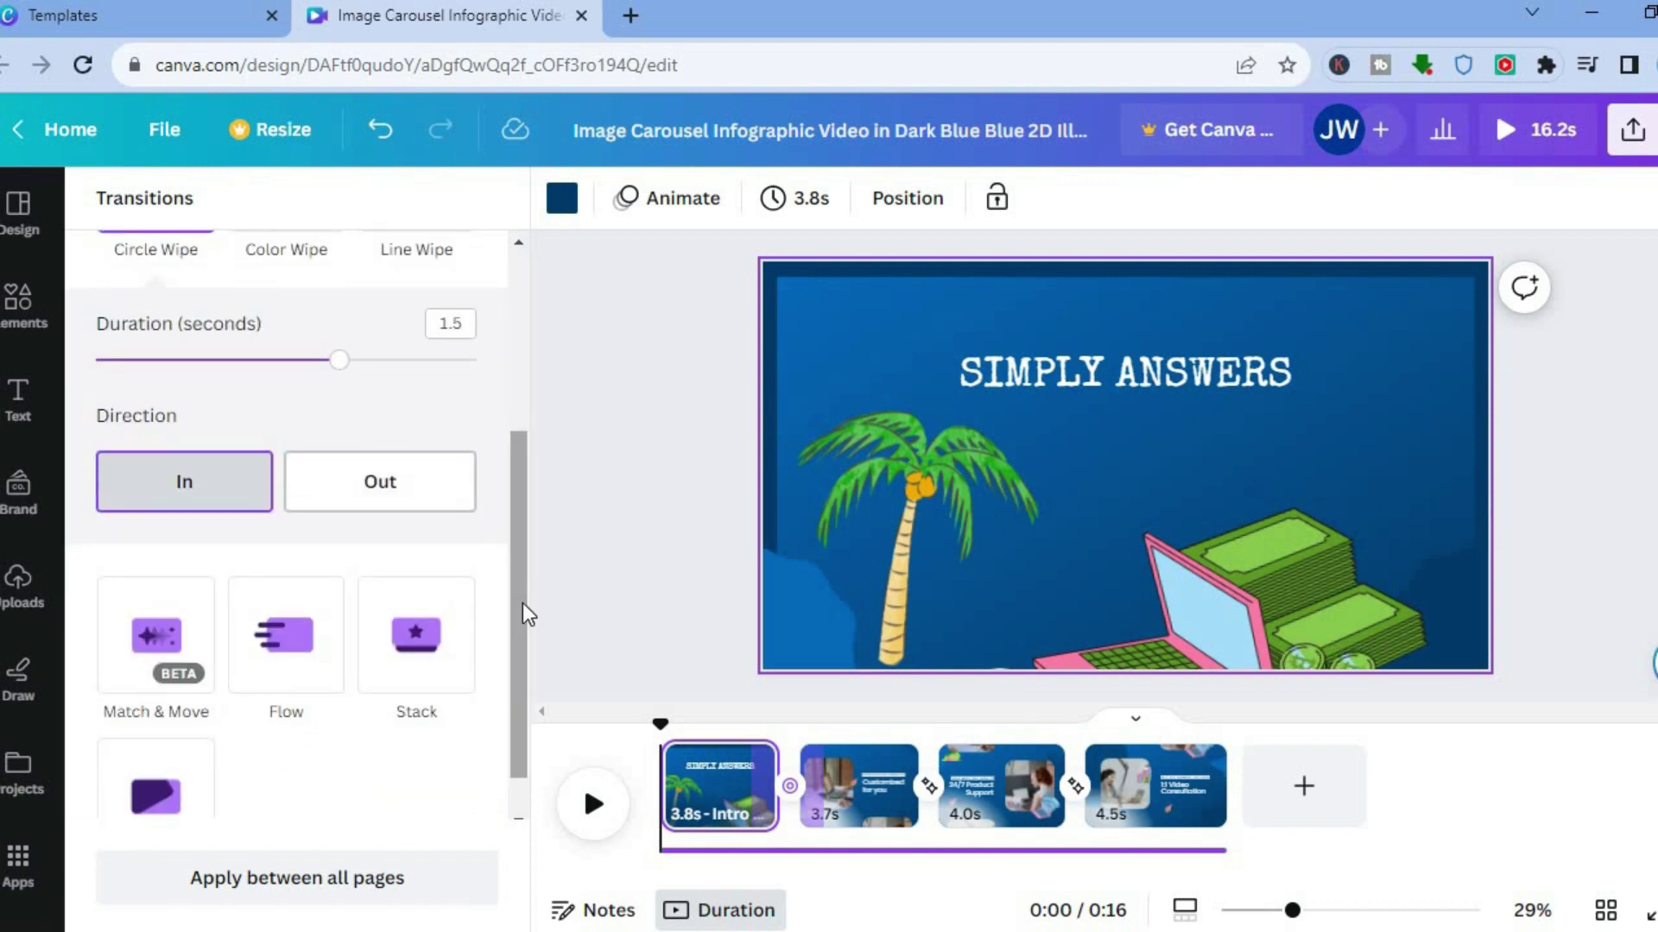
left_click(762, 917)
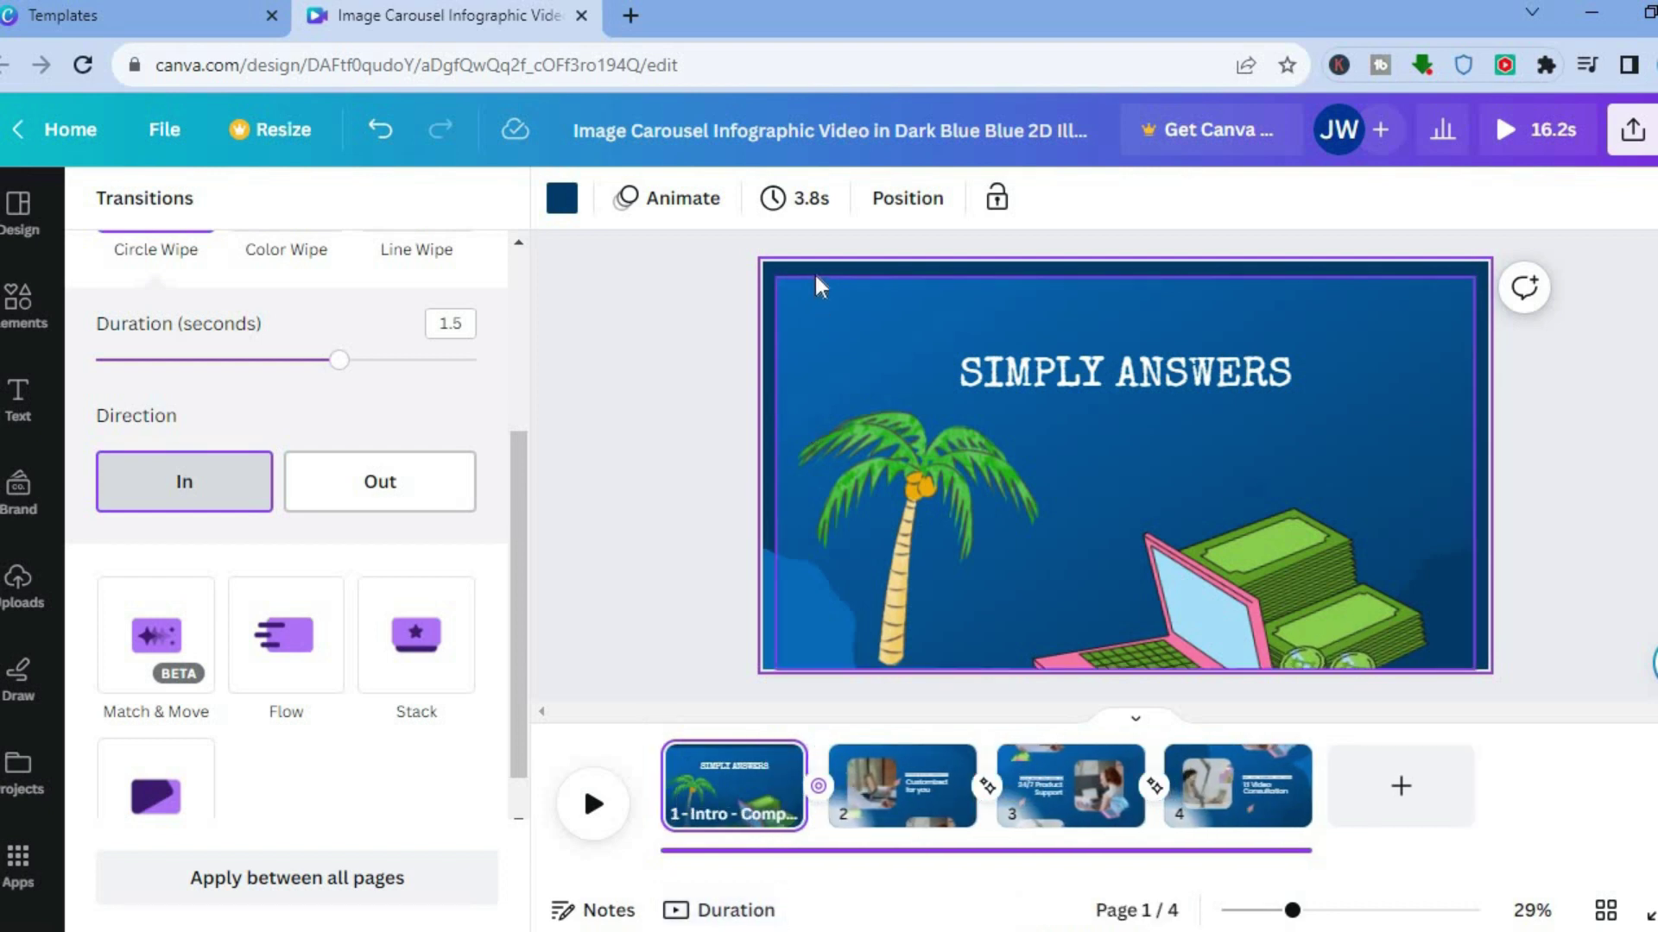
- Set every page's timing to 11.5 seconds for a 46.0-second video
left_click(796, 200)
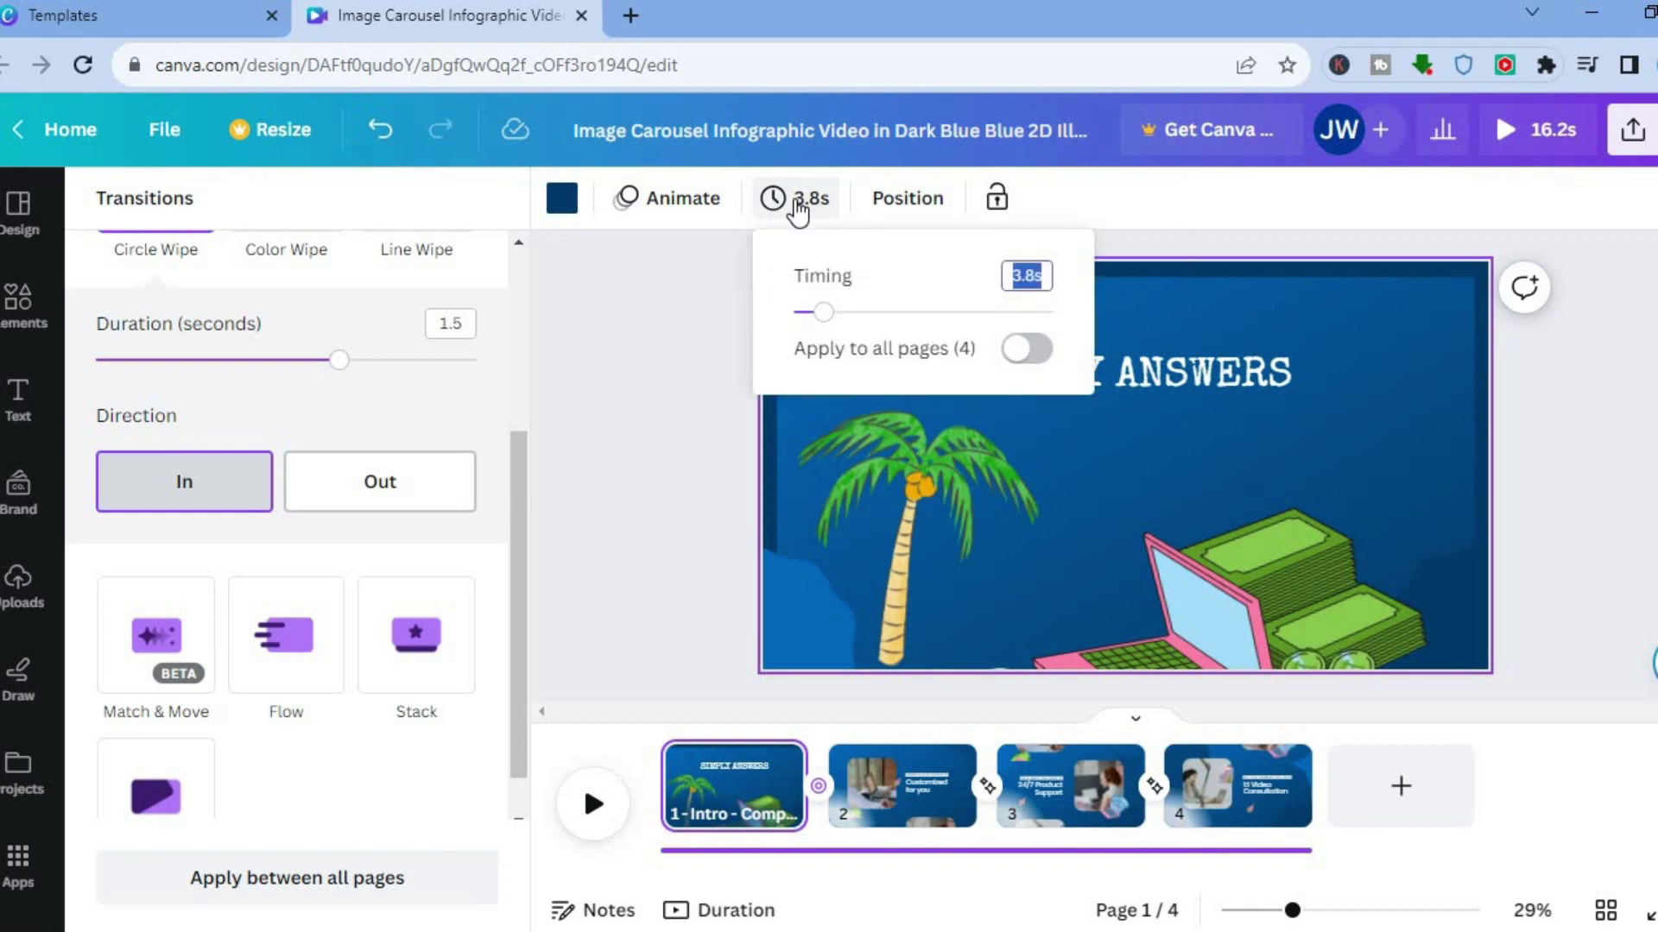
left_click_drag(840, 316, 892, 318)
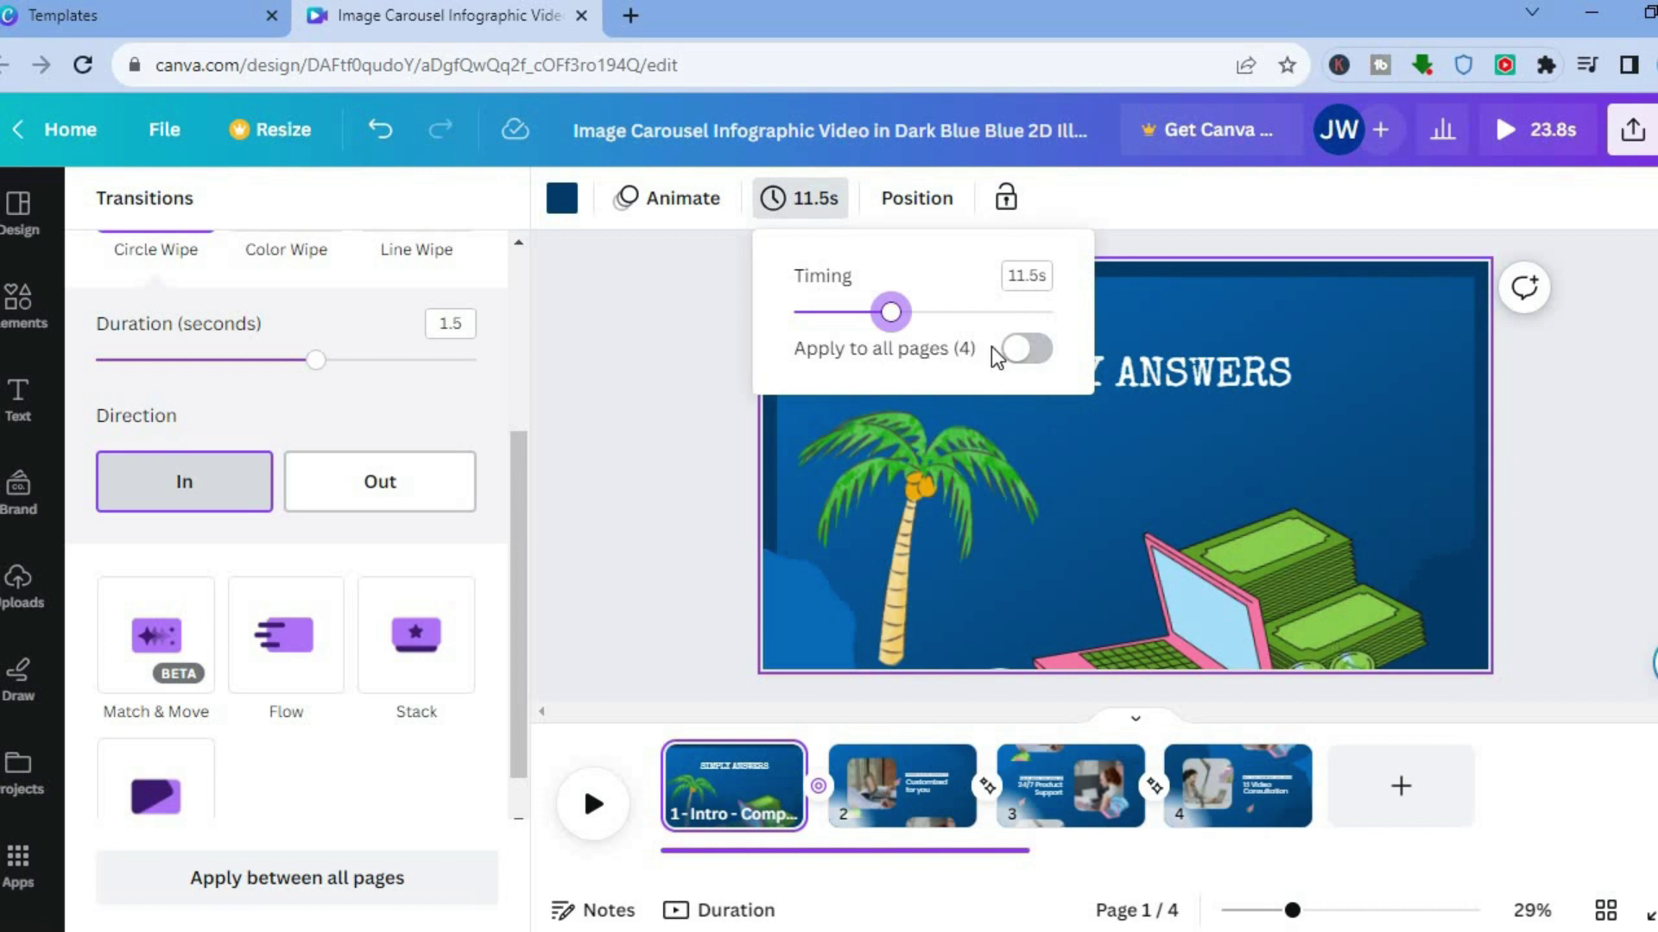
left_click(1032, 351)
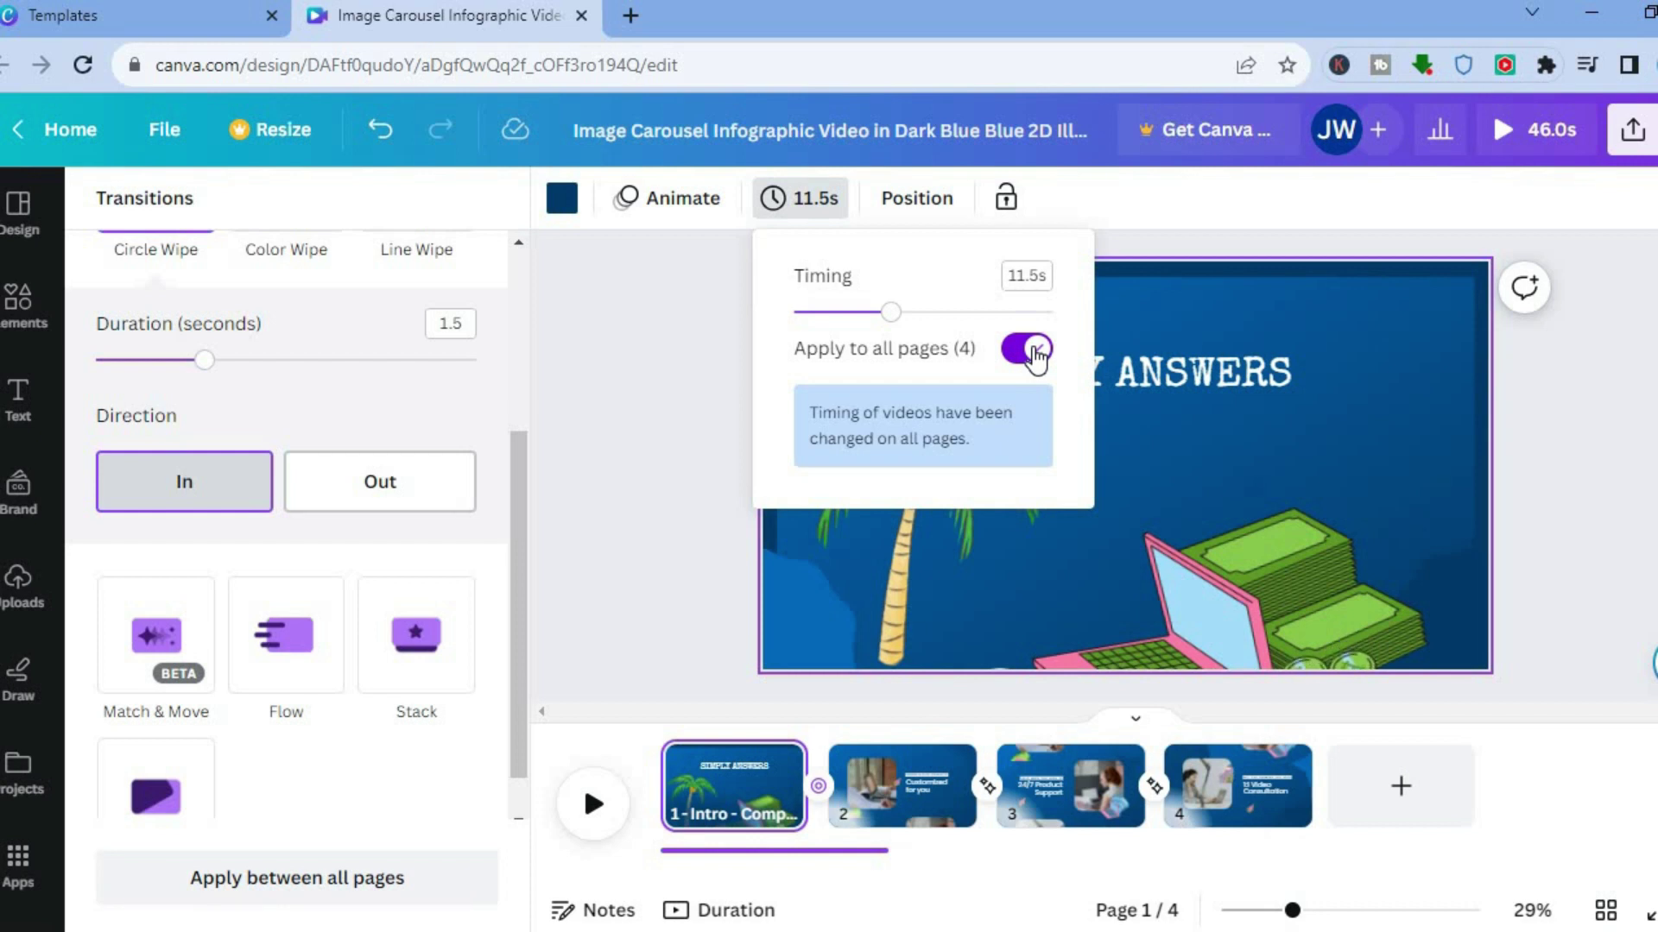
left_click(694, 495)
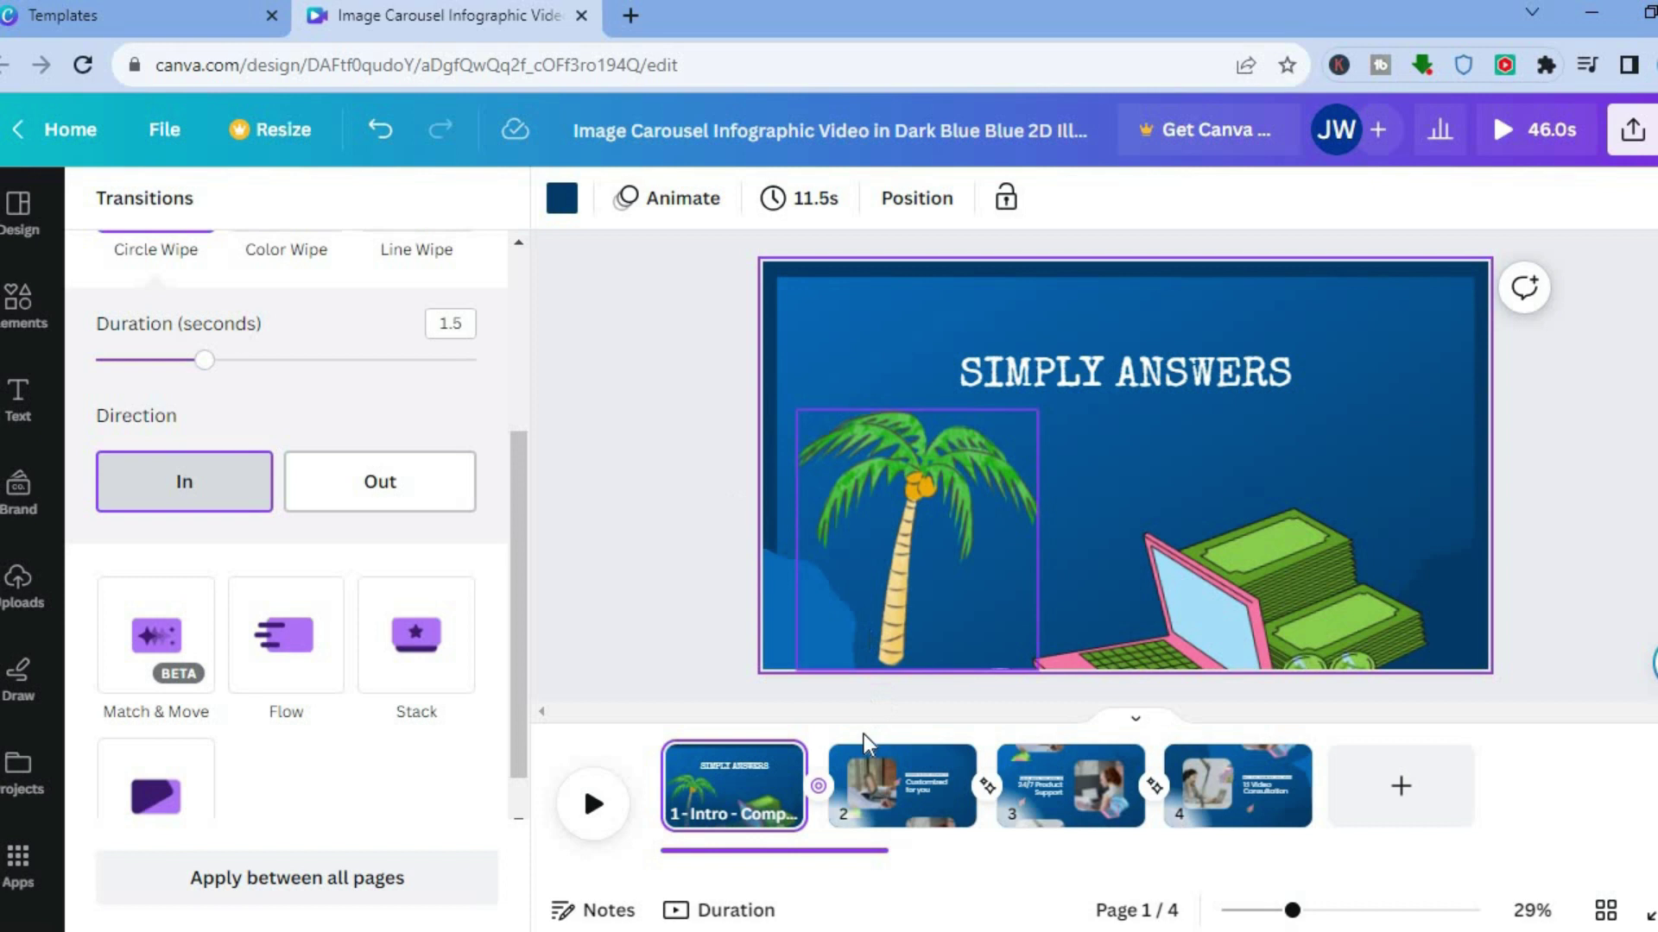
left_click(879, 809)
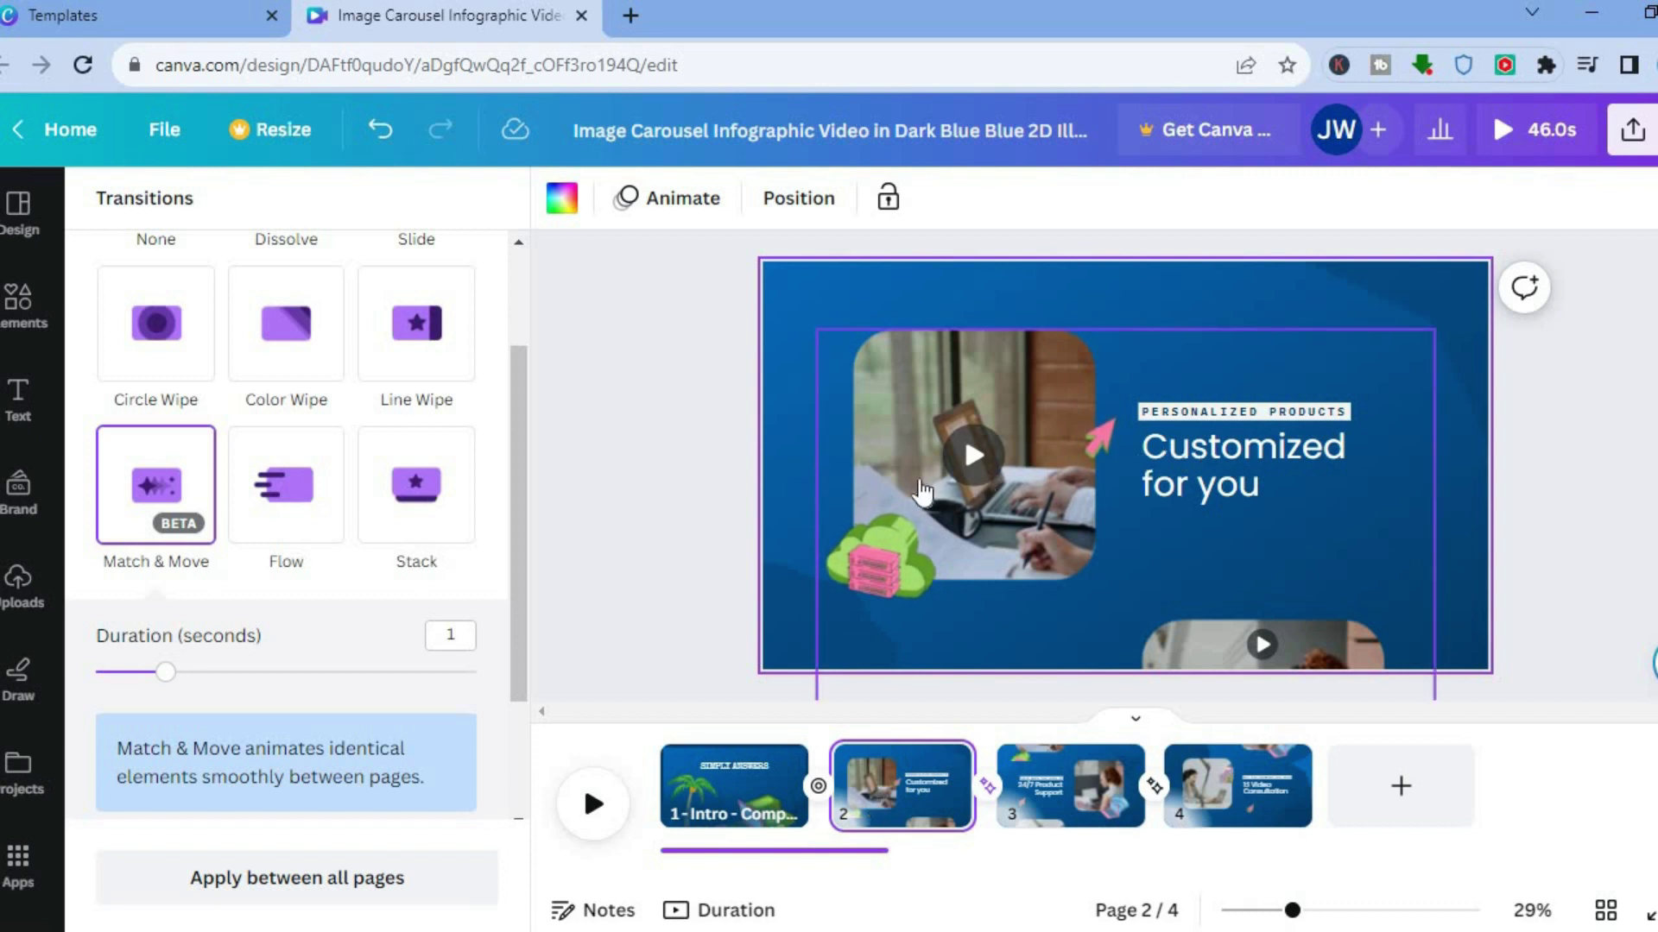
- Go to the 24/7 Product Support page and select the 16.2s audio track
mouse_move(1036, 509)
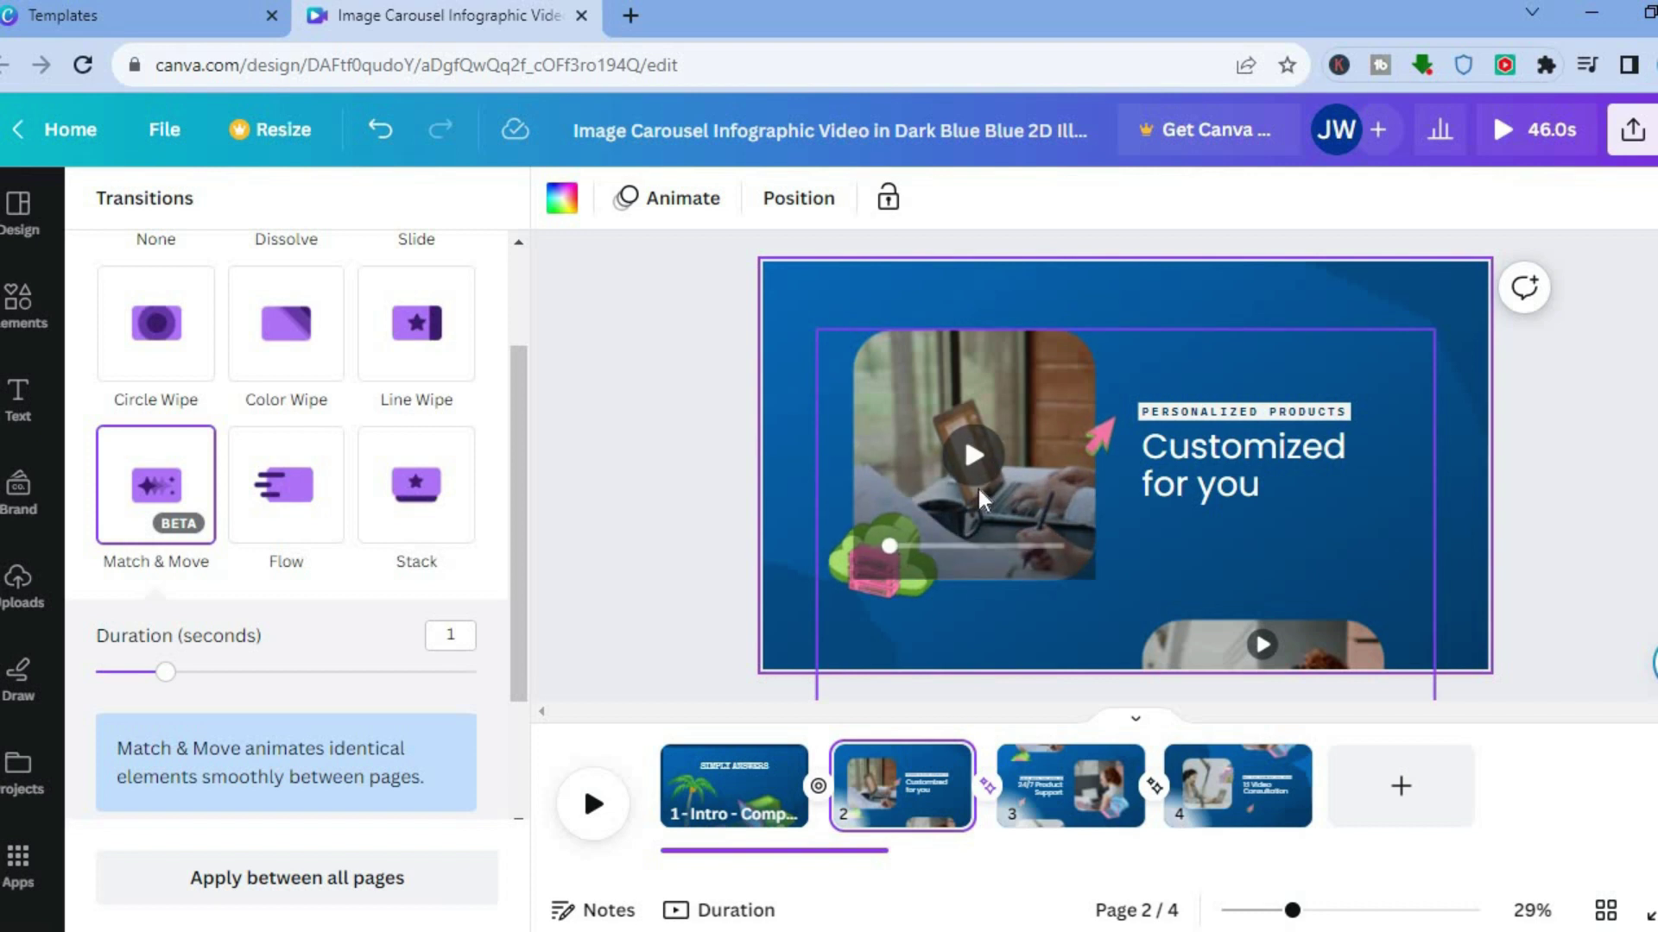
left_click(1057, 802)
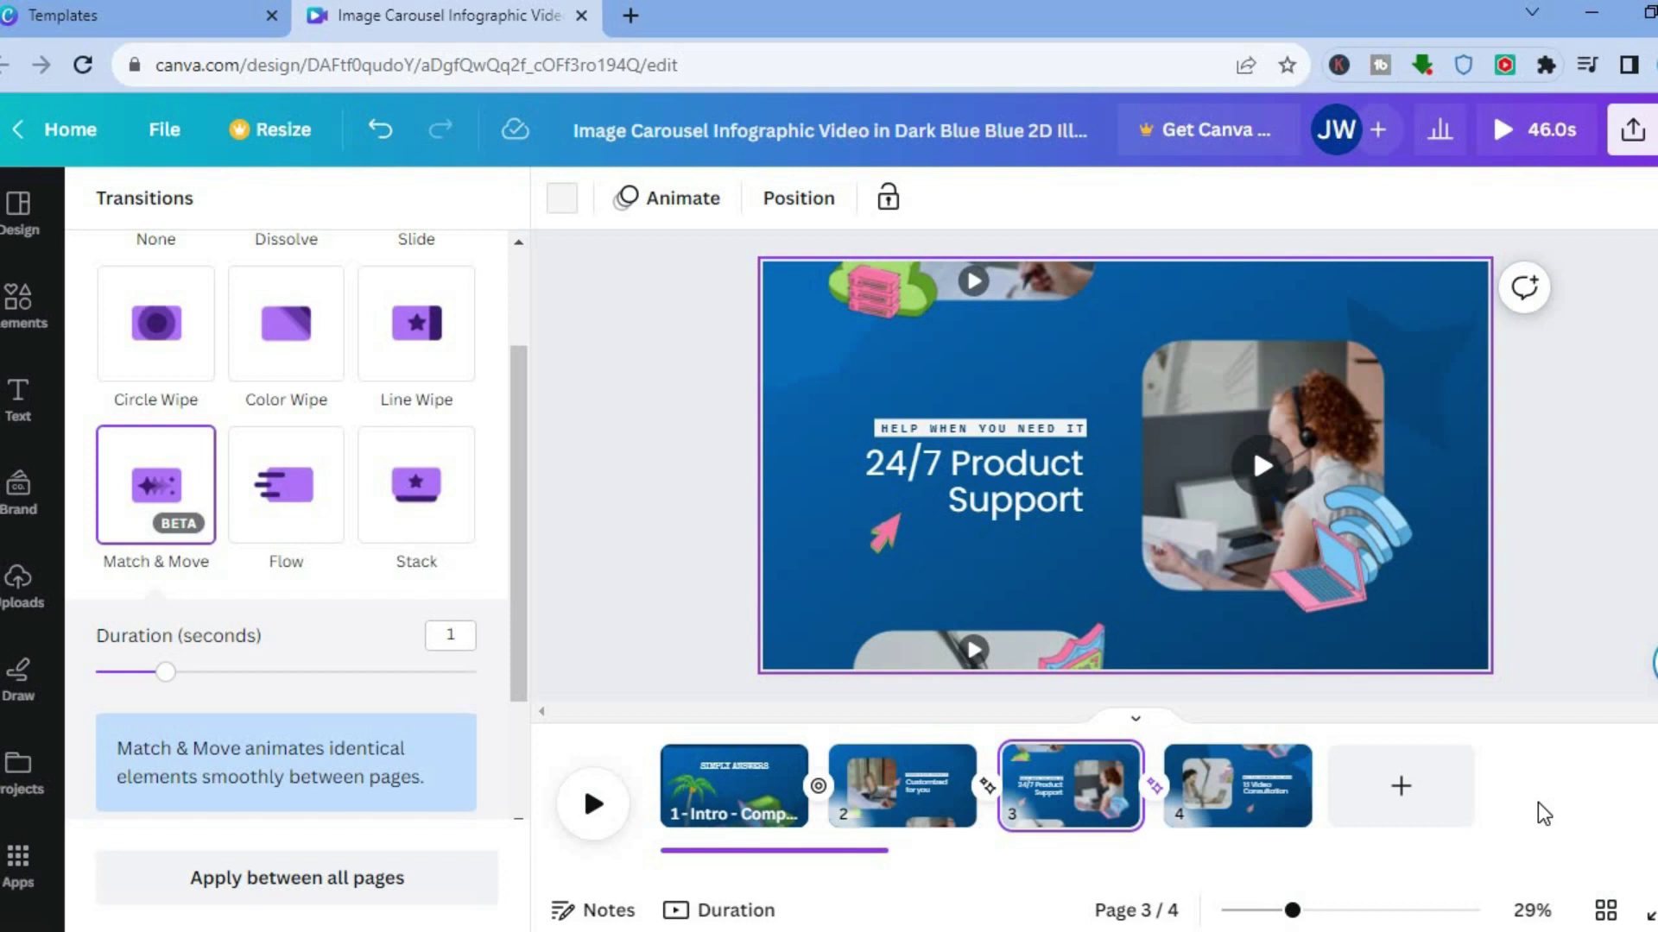
left_click(764, 850)
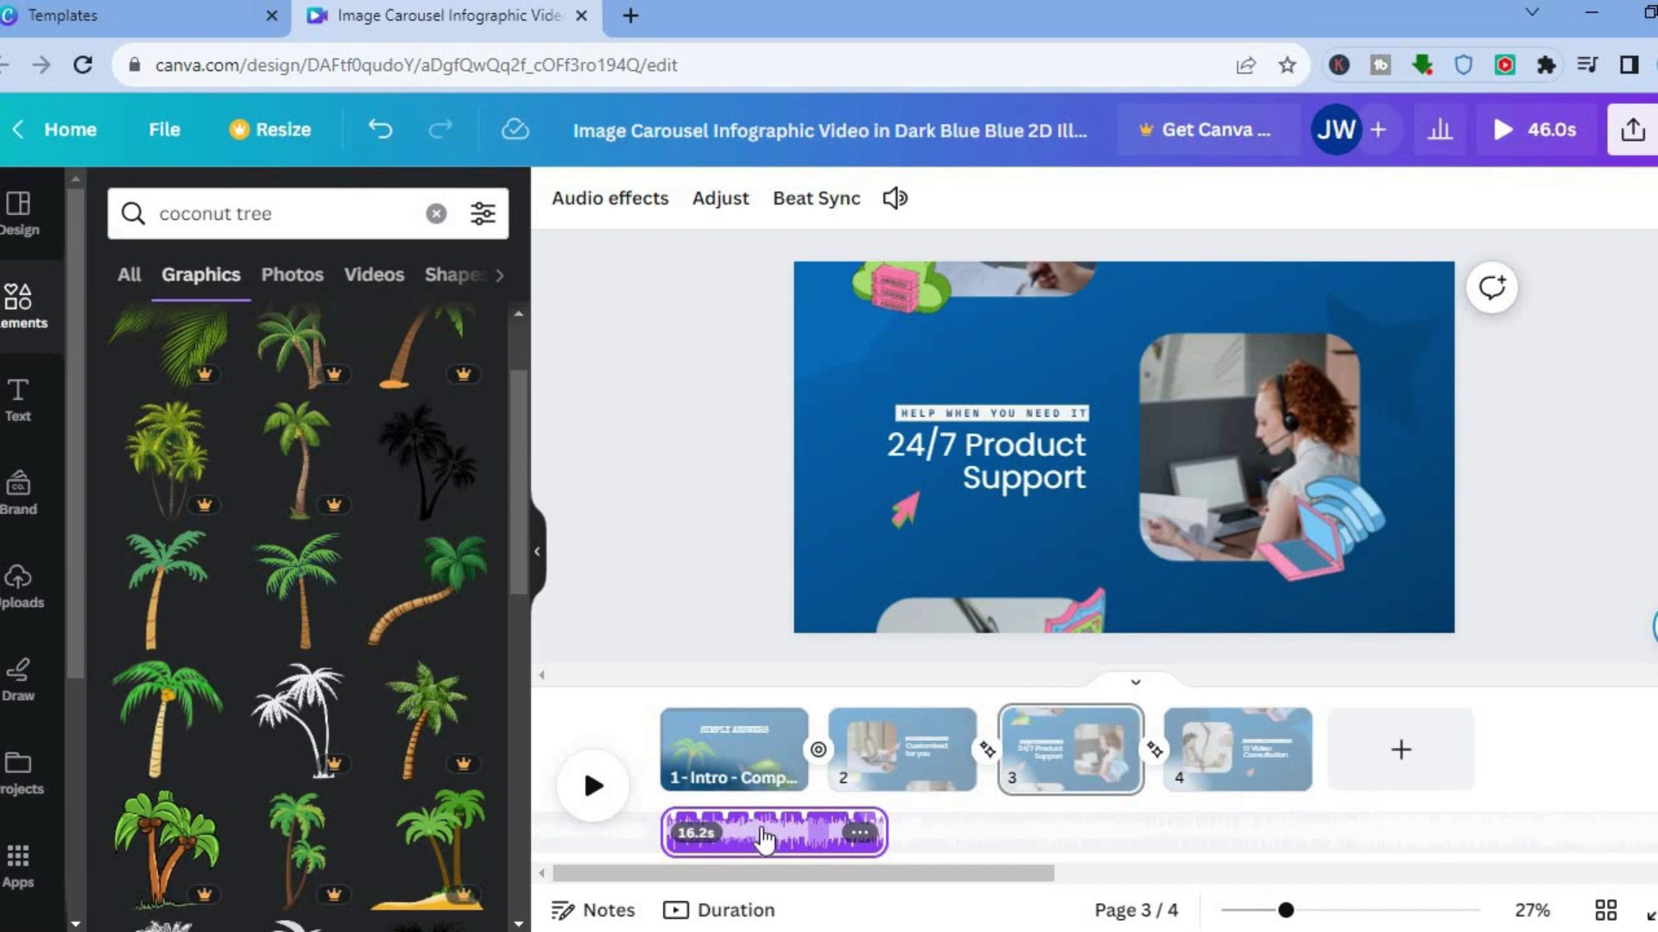
- Delete the old 16.2-second audio track and show the Uploads library
left_click(863, 836)
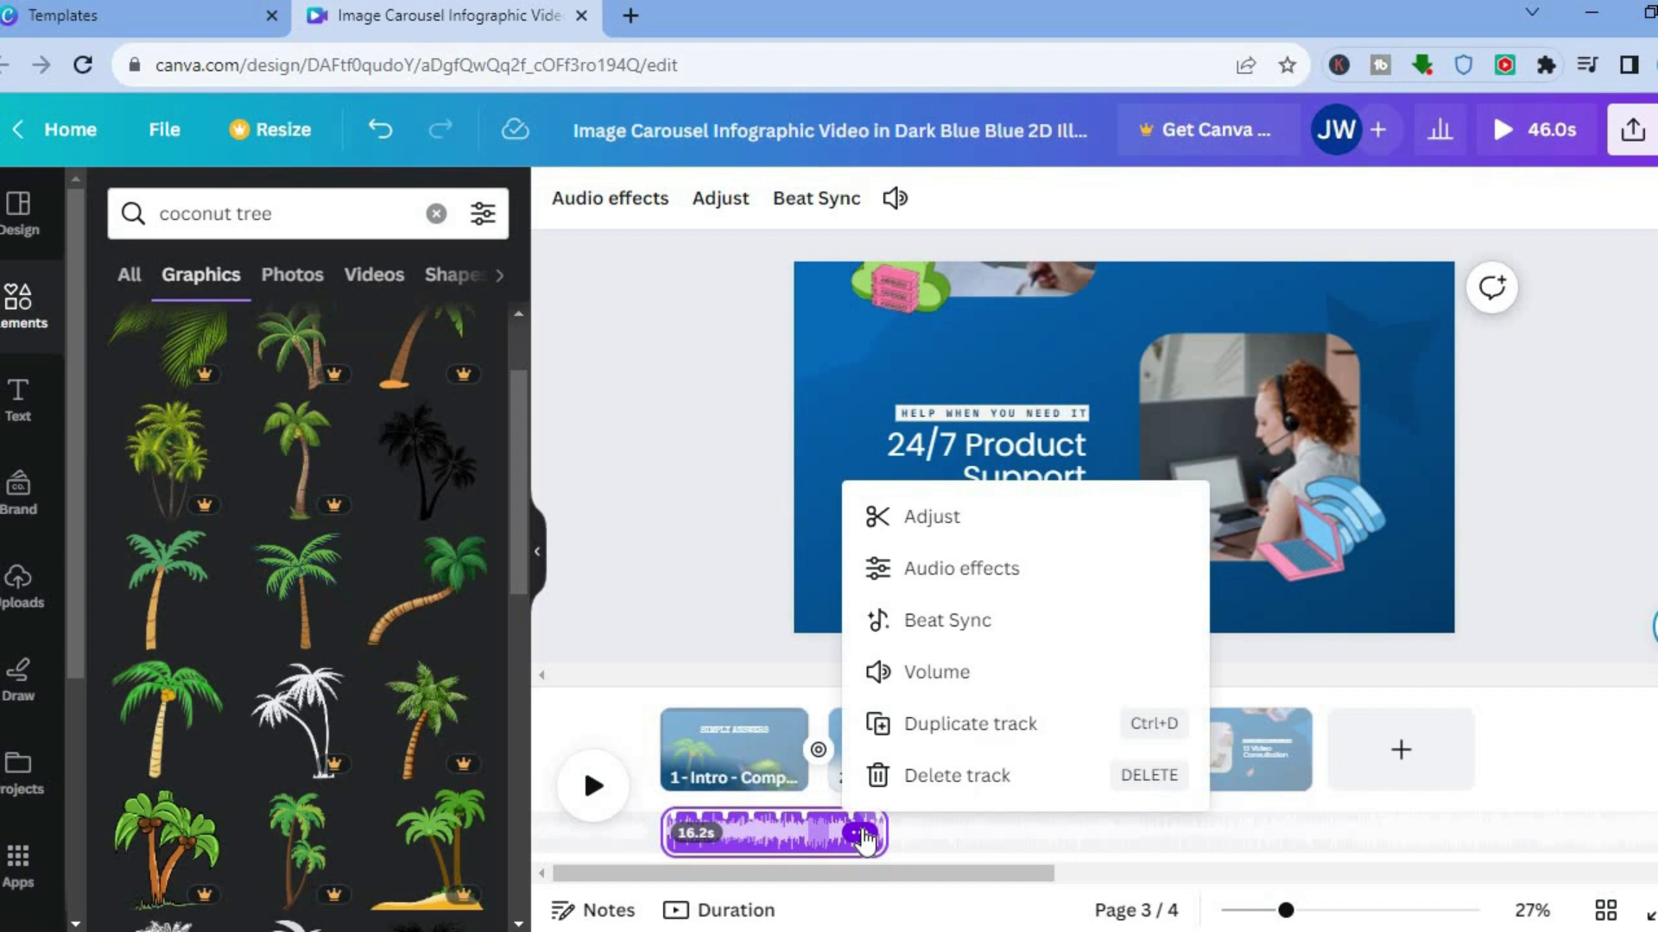
left_click(924, 773)
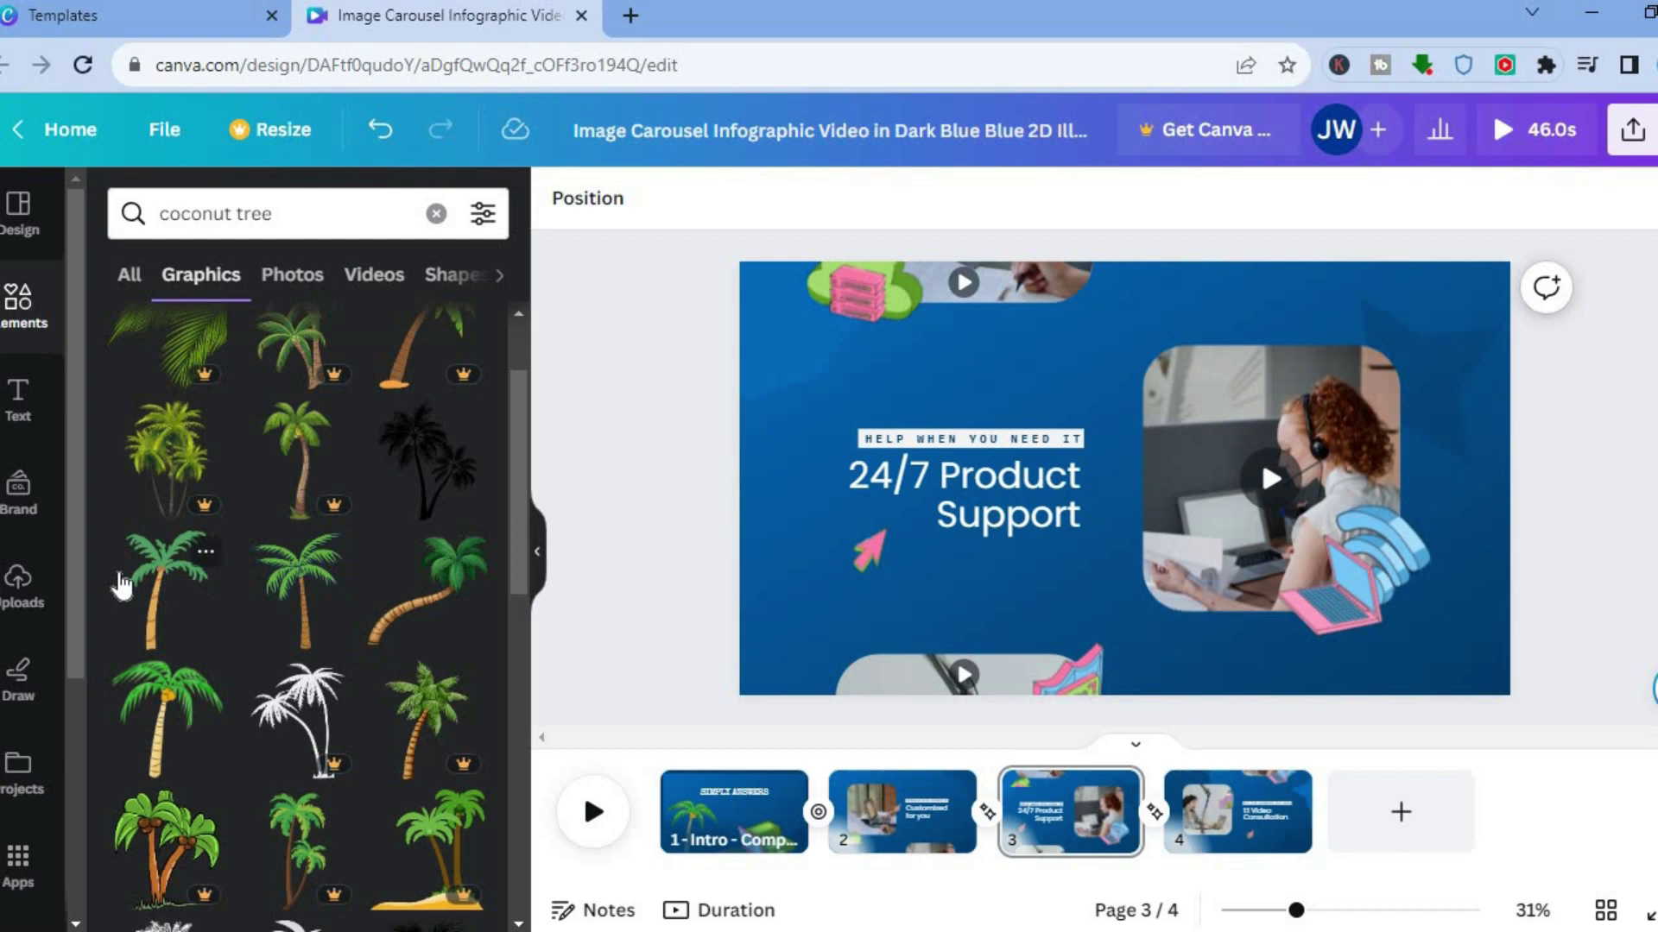
left_click(24, 580)
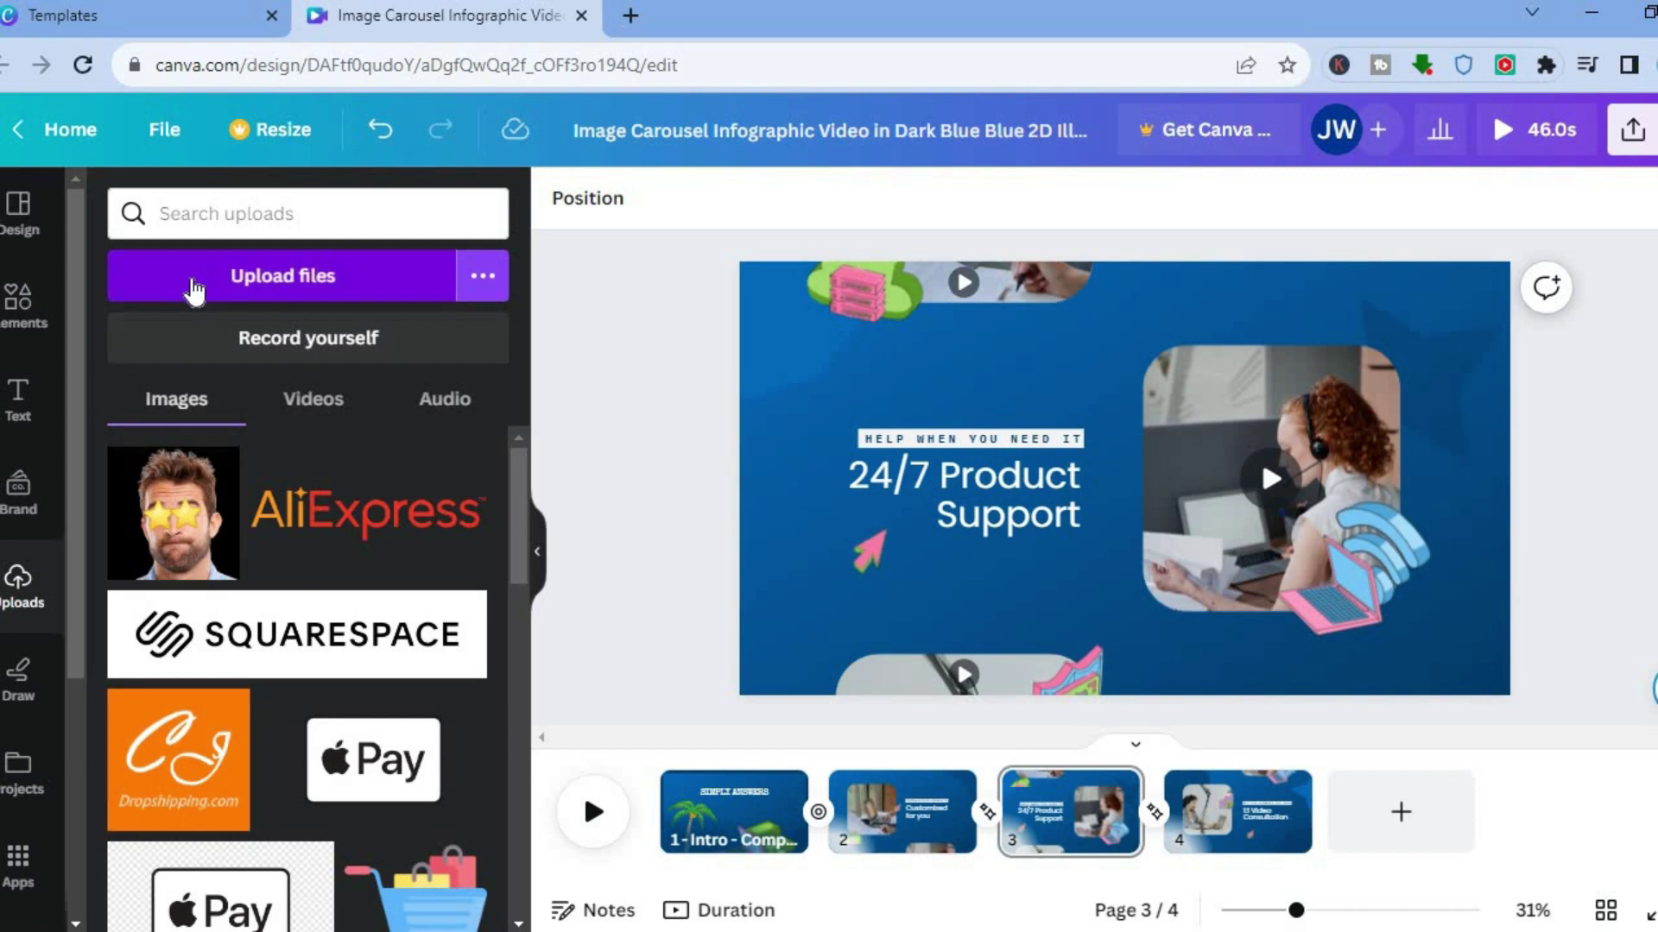
- Drag the 0:16 uploaded audio recording from the Audio tab onto the timeline
left_click(449, 398)
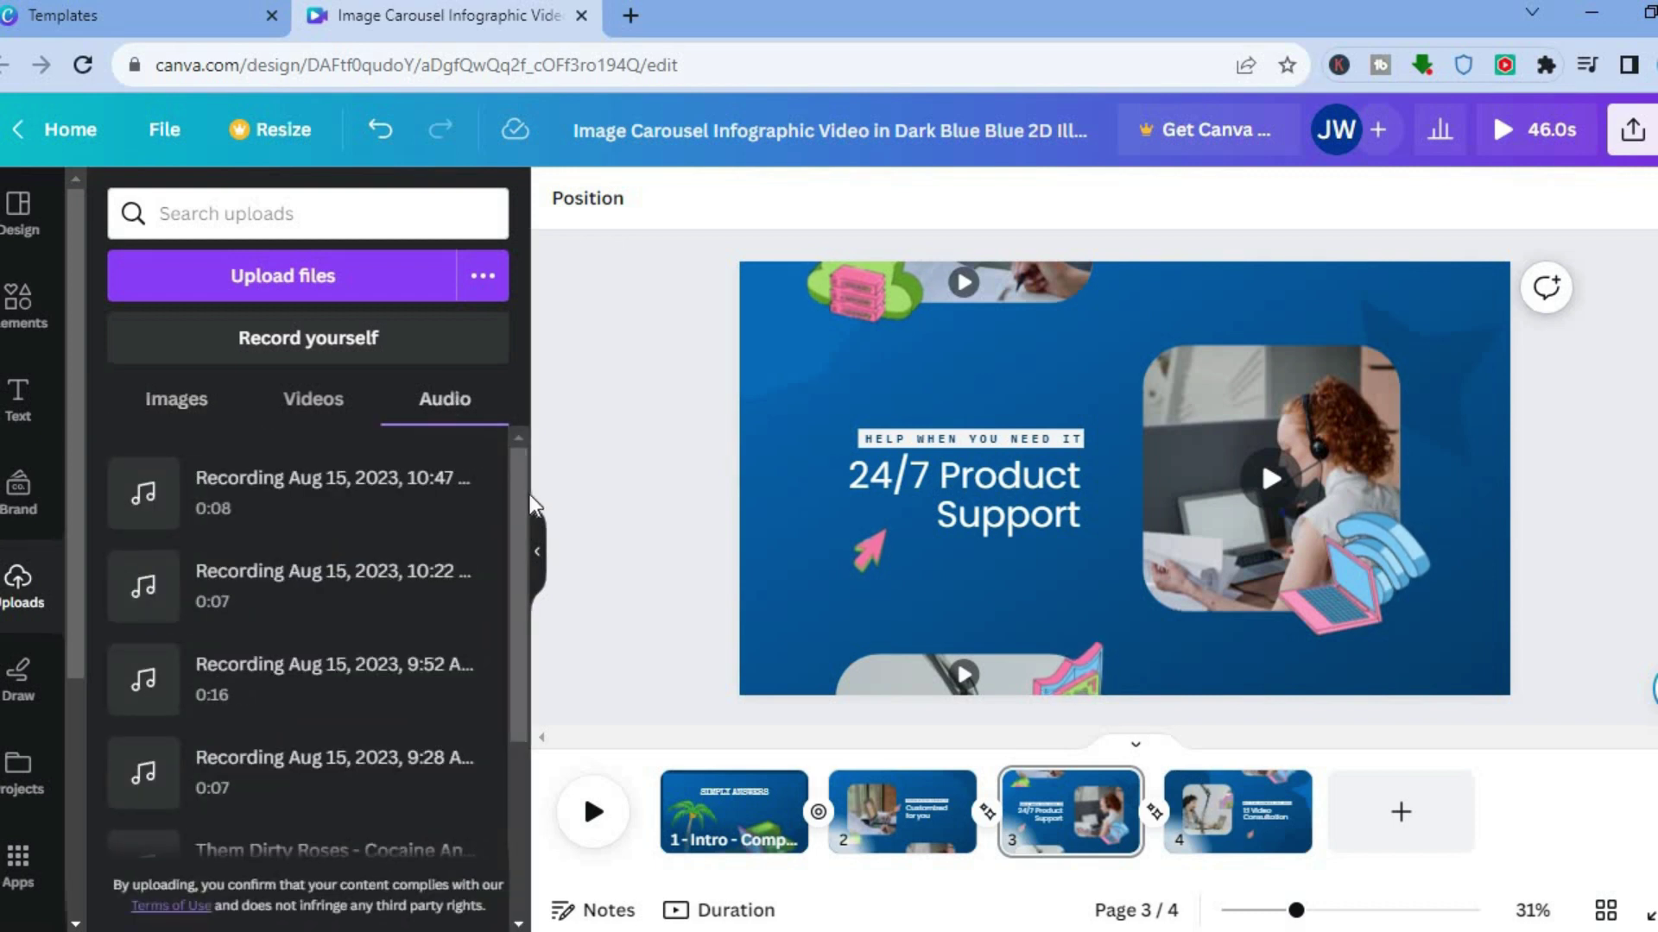
left_click_drag(511, 582, 516, 537)
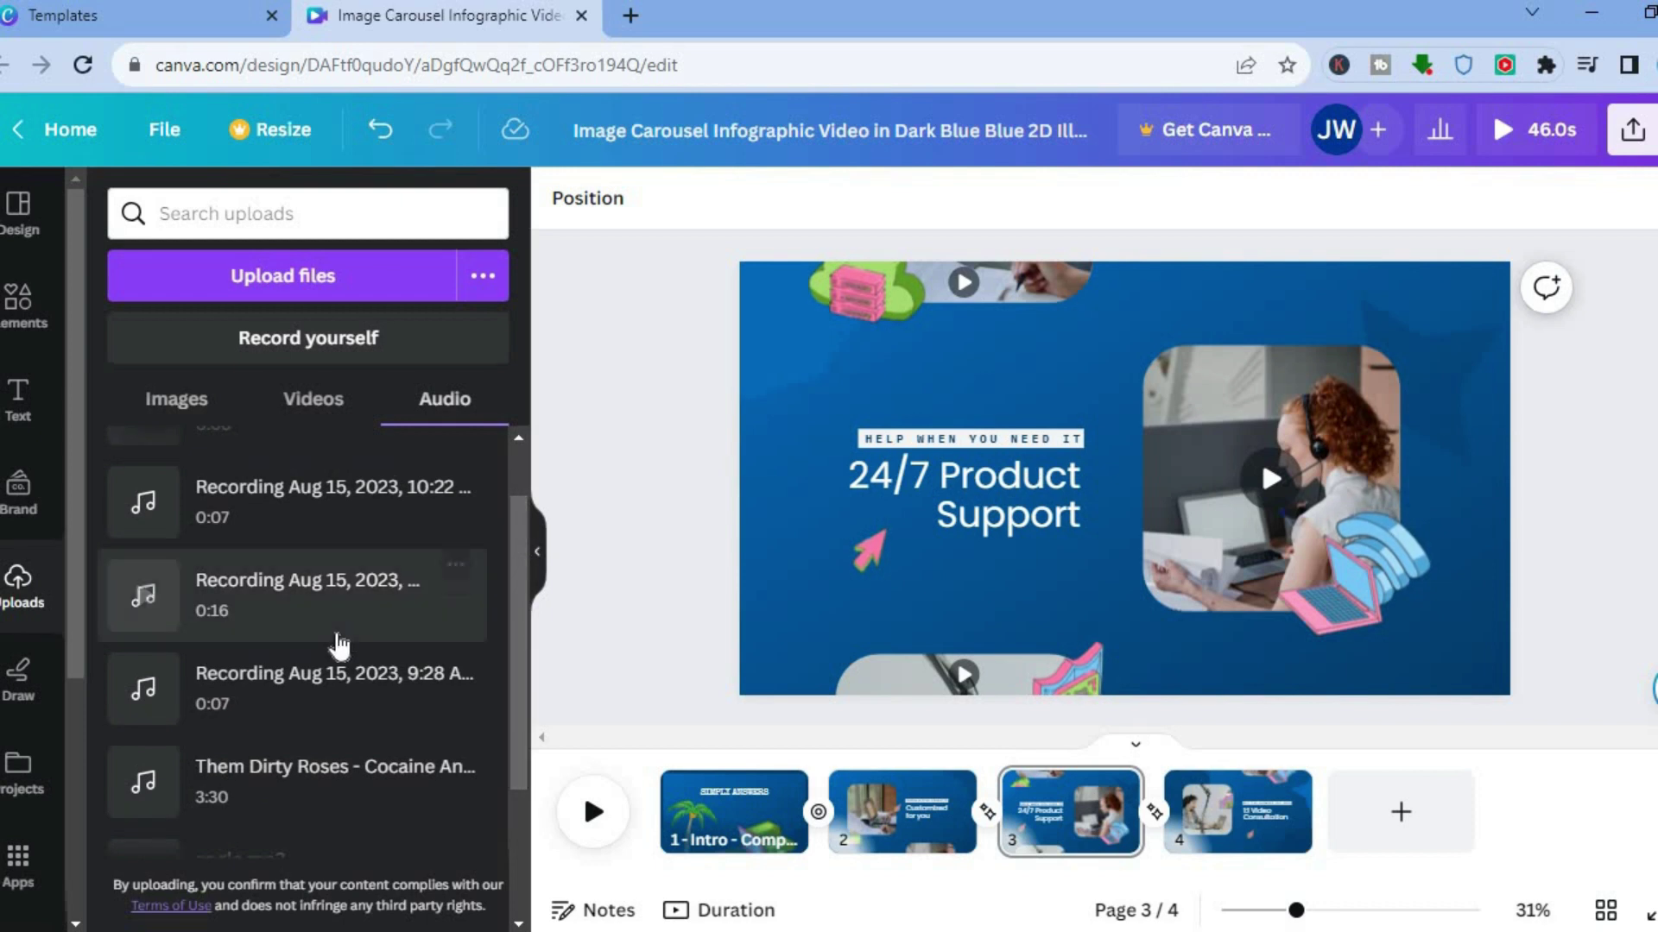
left_click_drag(285, 602, 698, 844)
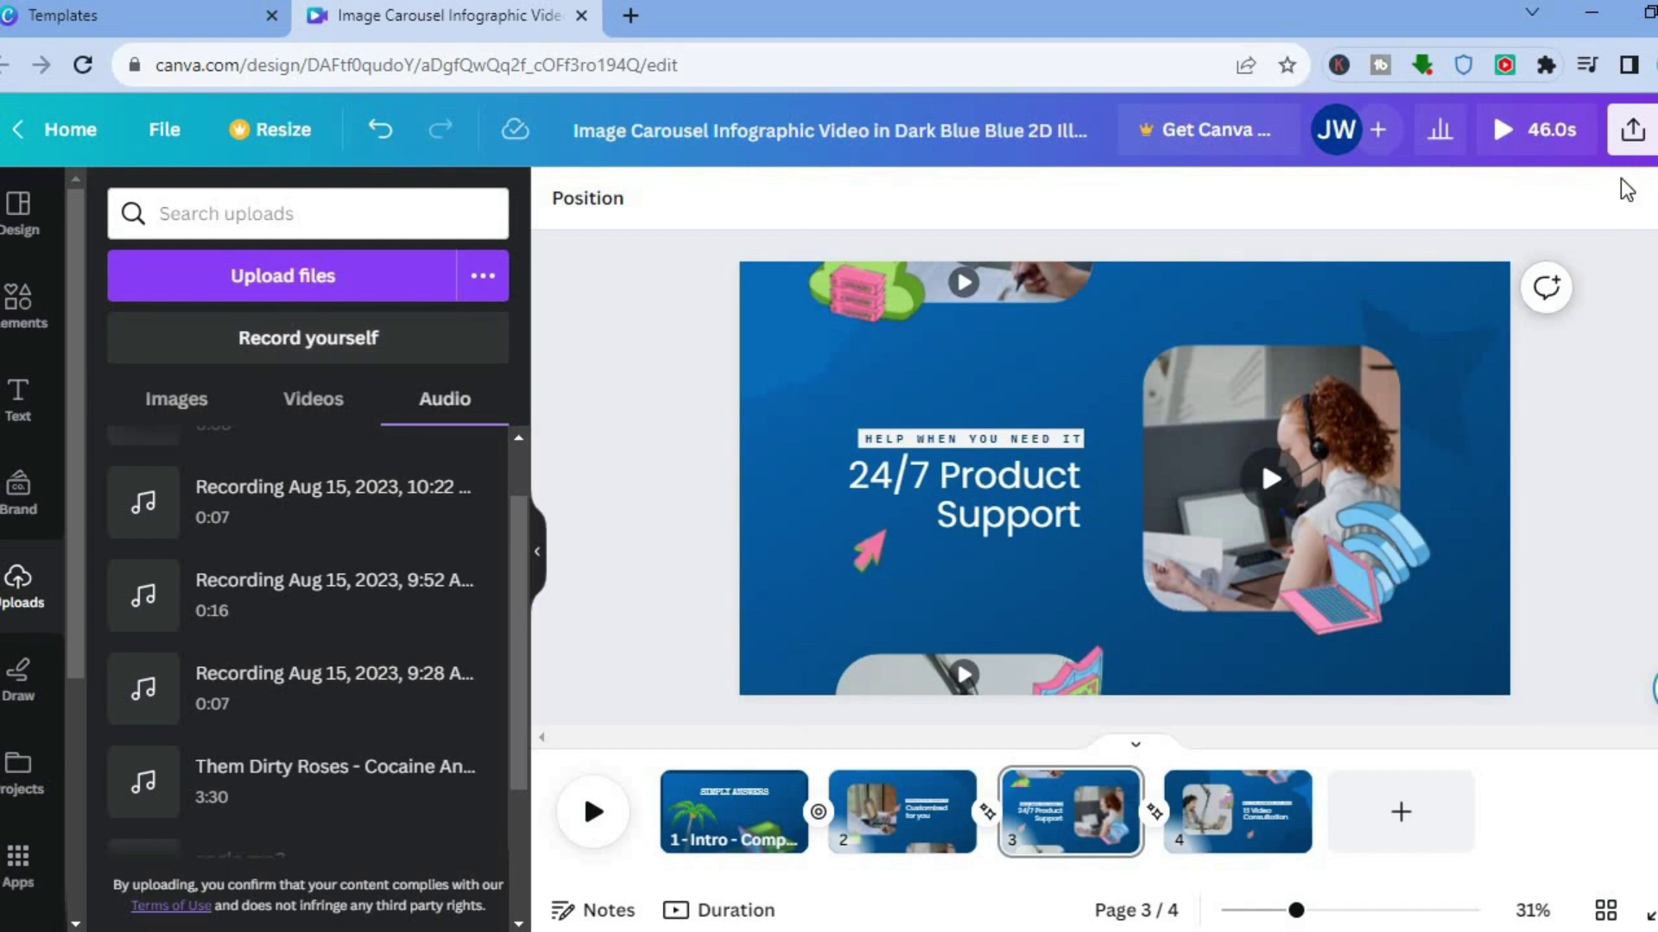
- Open the Download panel from the Share menu for the four-page video
left_click(1625, 152)
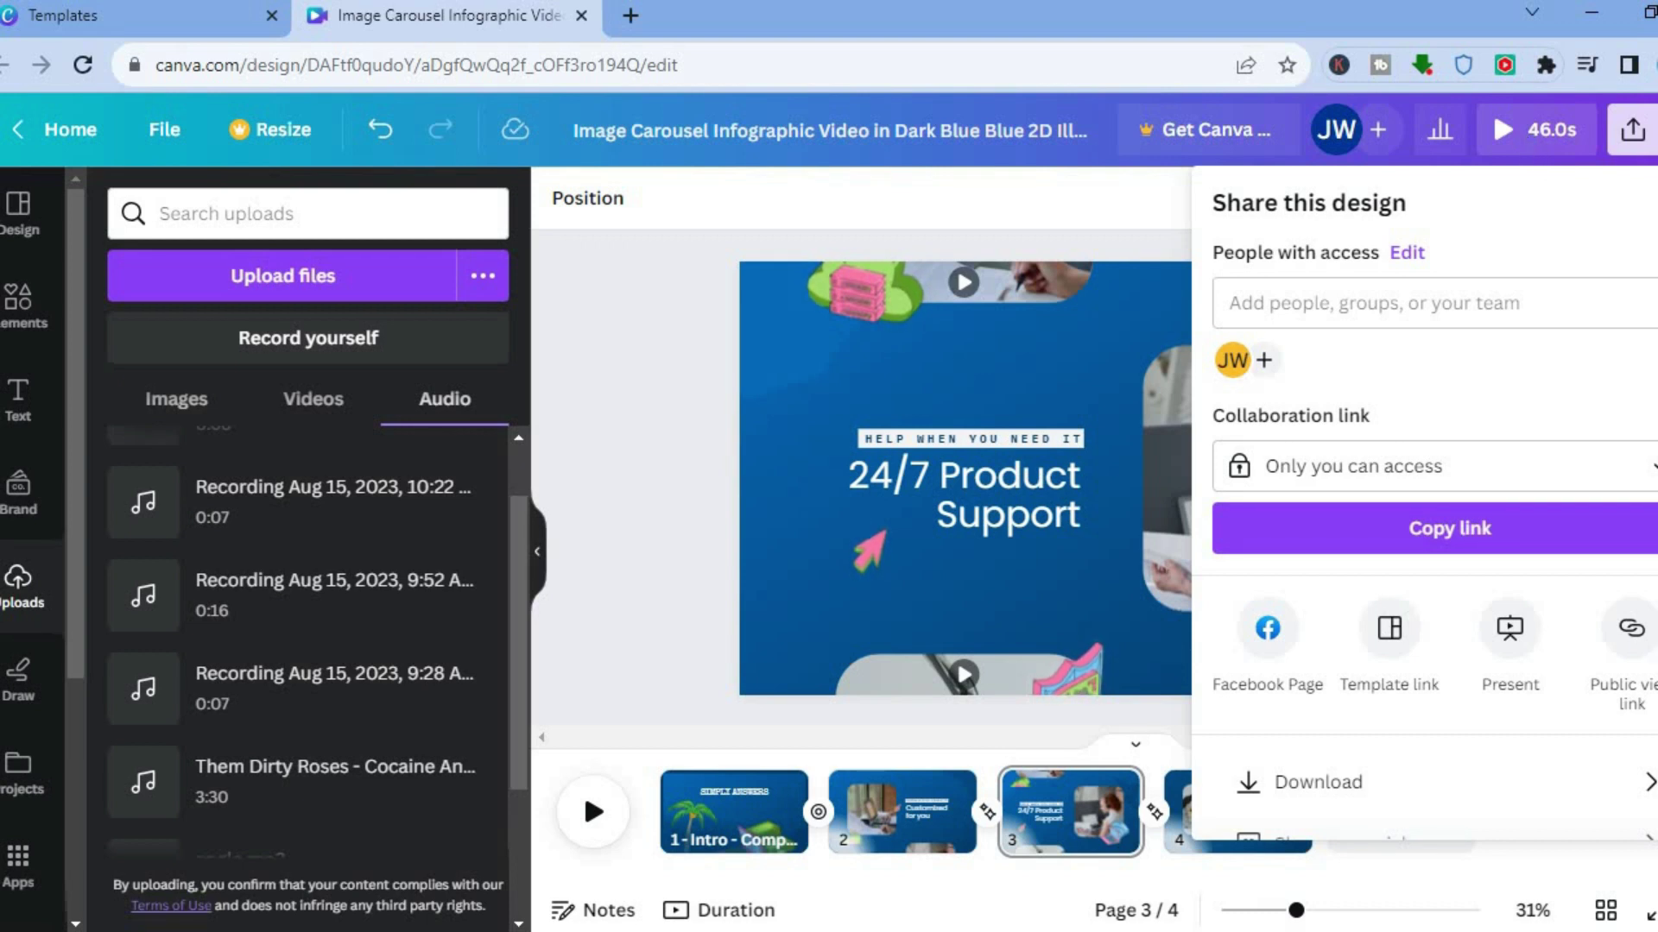
scroll(1425, 501, "down", 3)
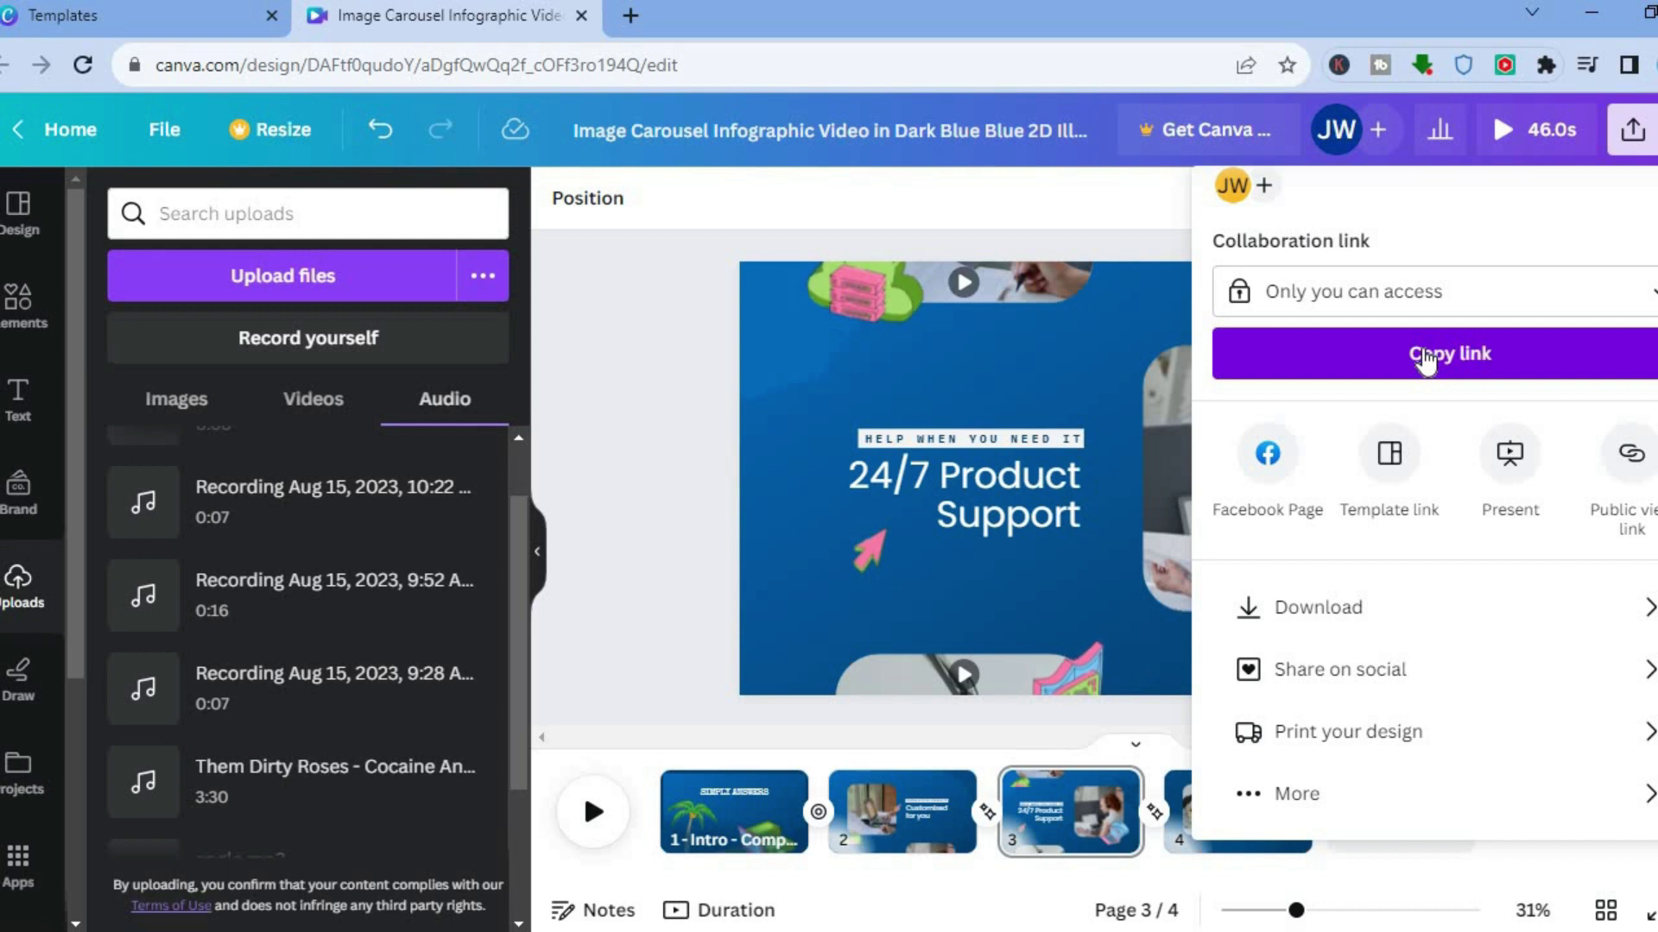
left_click(1410, 614)
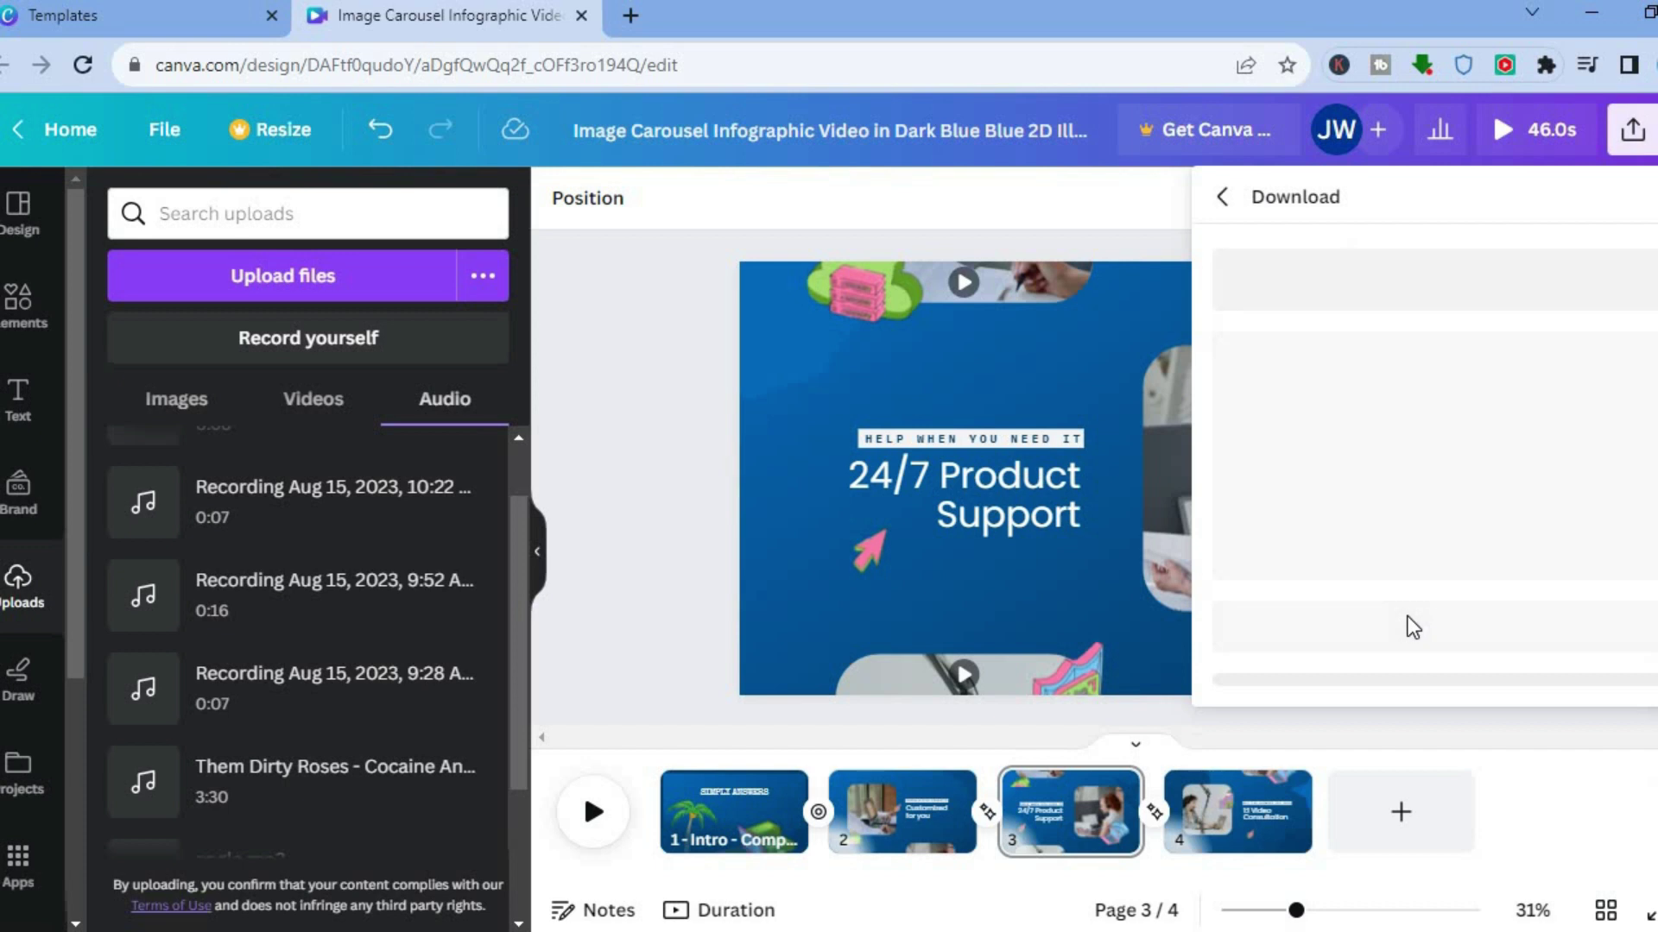